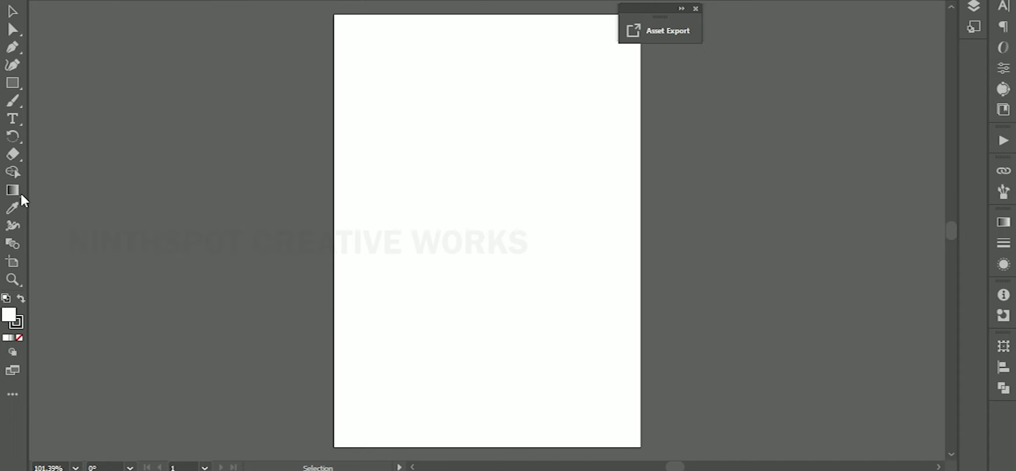
Draw a circle and pull its top and bottom anchors into an egg-shaped body
drag(12, 83, 57, 103)
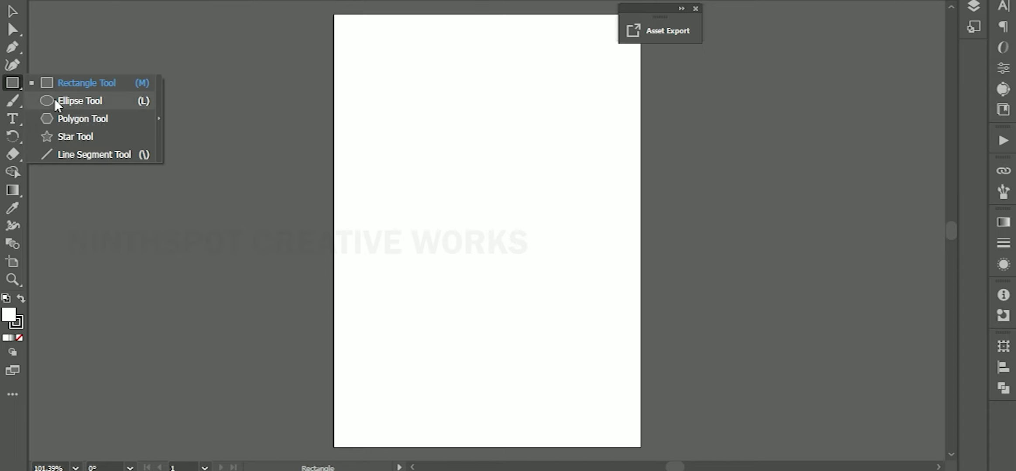
mouse_move(420, 141)
mouse_down()
mouse_move(579, 297)
mouse_move(515, 326)
mouse_up()
key(v)
key(a)
drag(478, 167, 478, 121)
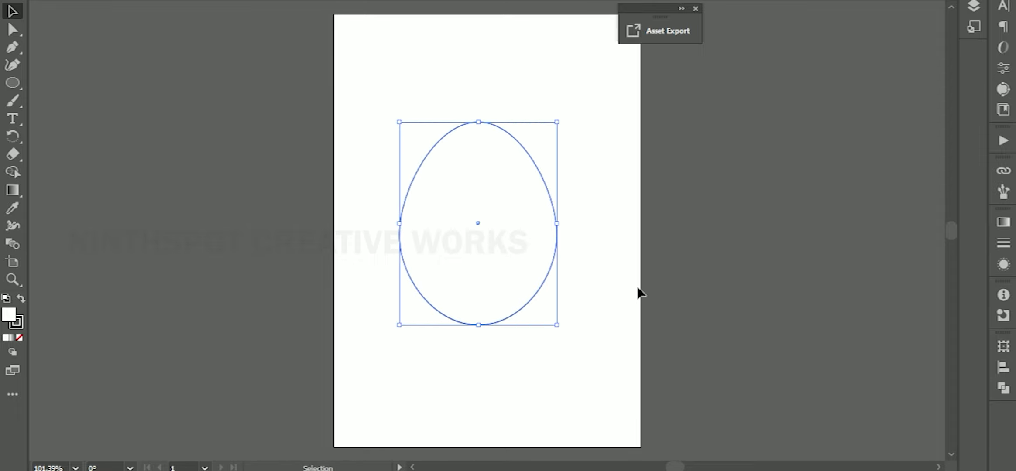
drag(522, 325, 431, 329)
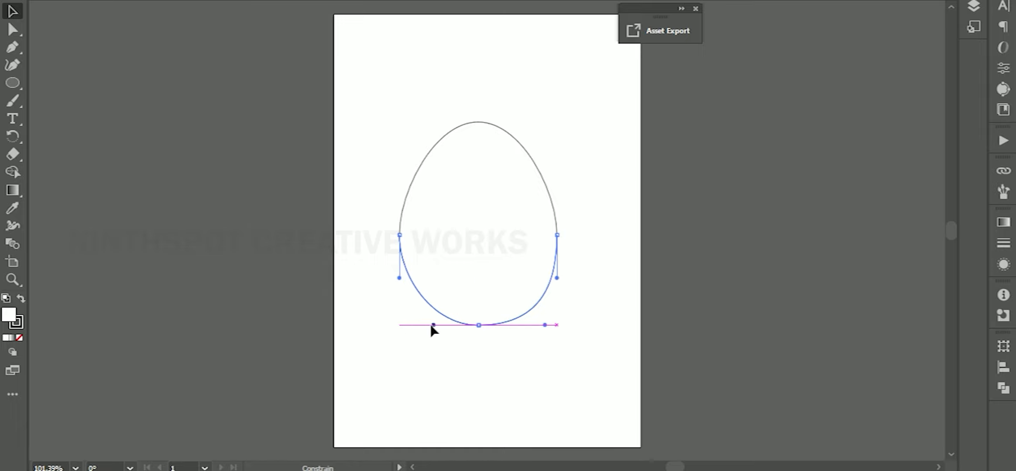
Flatten the egg's bottom curve and draw the eye circle in its upper half
click(480, 122)
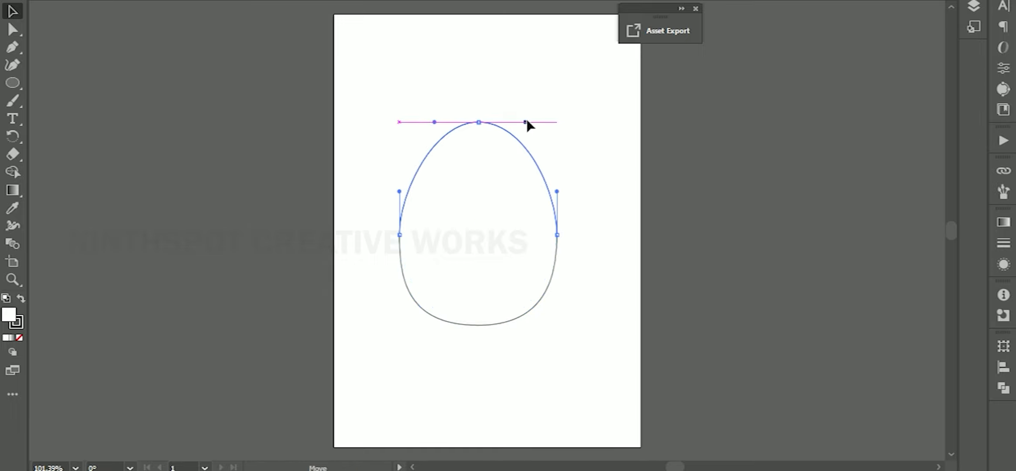
click(515, 317)
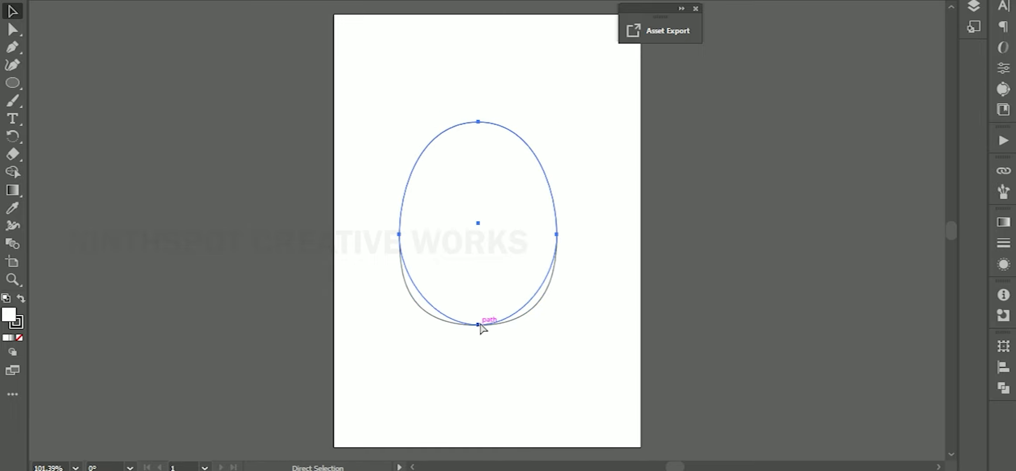
drag(423, 320, 417, 324)
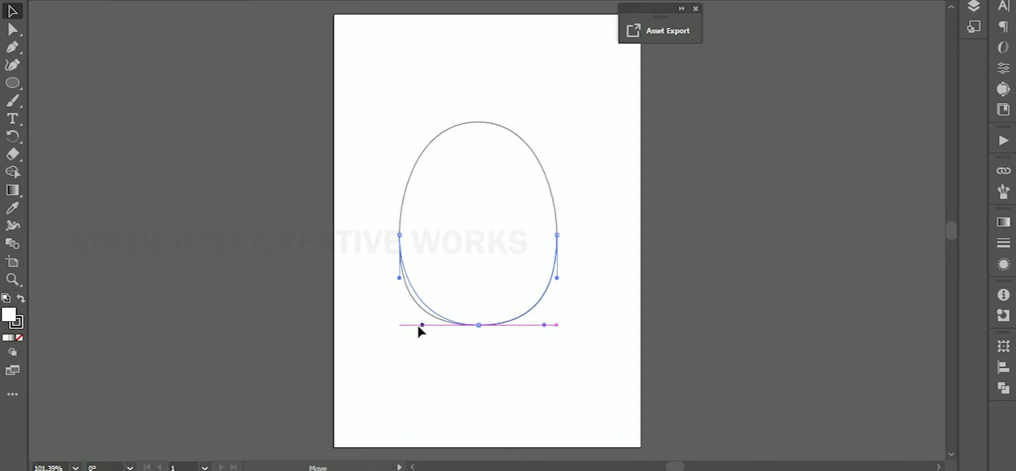
click(275, 138)
mouse_move(453, 174)
mouse_down()
mouse_move(522, 238)
mouse_move(500, 217)
mouse_up()
key(v)
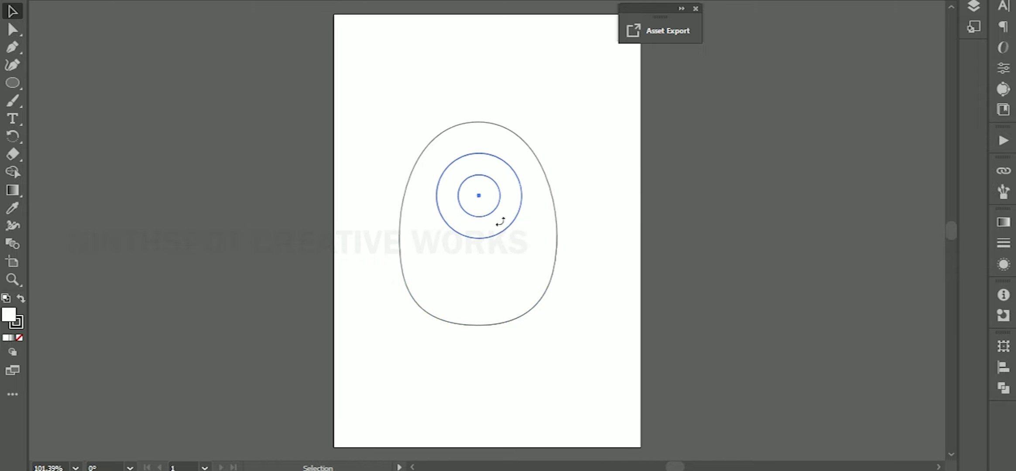
Zoom in on the eye and add a small highlight circle inside it
key(ctrl+plus)
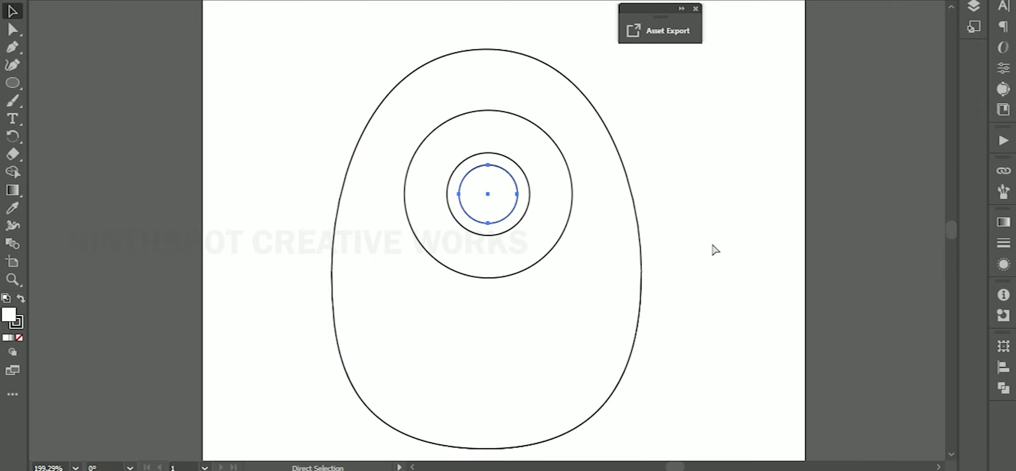
mouse_move(519, 225)
mouse_down()
mouse_move(517, 188)
mouse_move(490, 234)
mouse_move(481, 219)
mouse_up()
scroll(594, 261, down, 3)
Draw a tall arm rectangle, taper its bottom and rotate it diagonally against the body's left side
drag(12, 83, 56, 82)
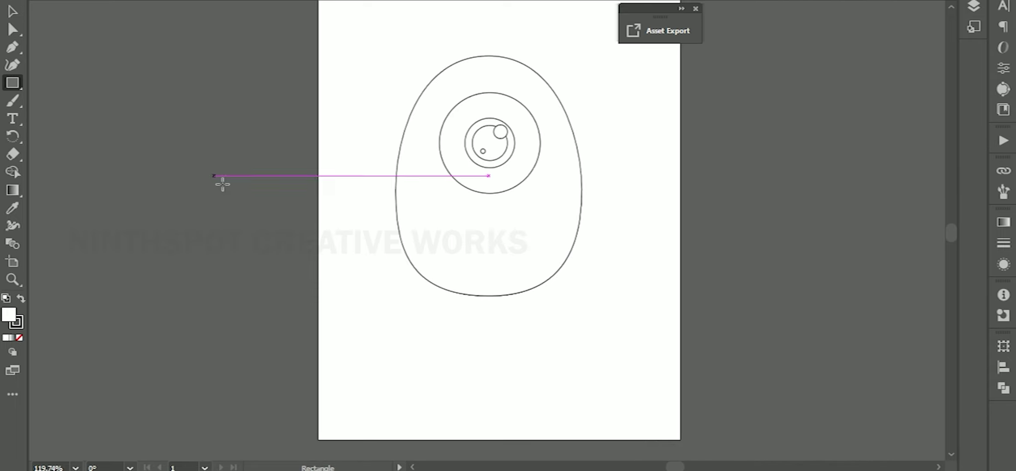
mouse_move(340, 153)
mouse_down()
mouse_move(370, 294)
mouse_move(385, 304)
mouse_move(370, 273)
mouse_move(384, 282)
mouse_up()
key(v)
key(a)
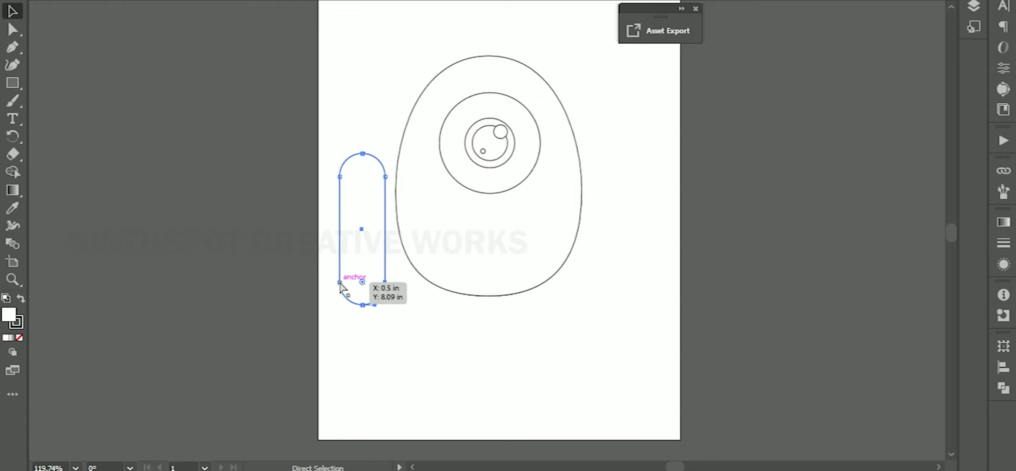
key(shift+Left)
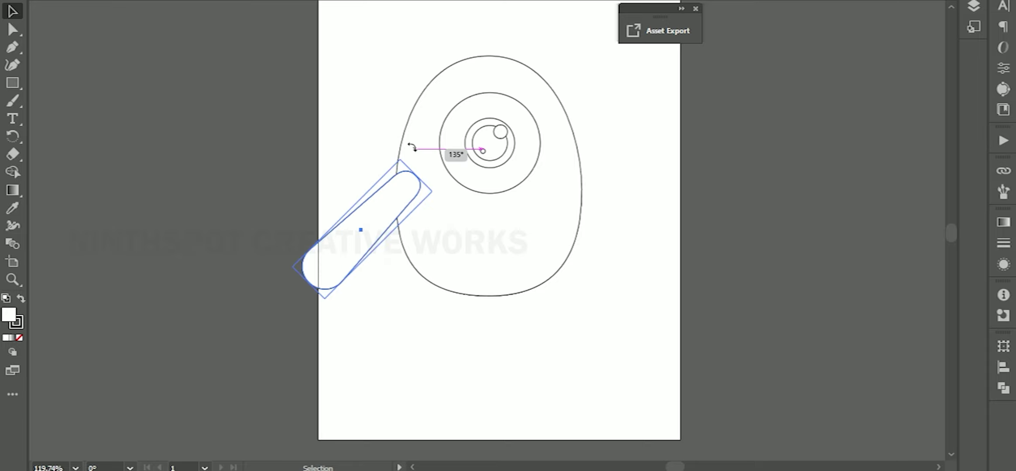
mouse_move(374, 299)
mouse_down()
mouse_move(401, 291)
mouse_move(373, 253)
mouse_move(400, 270)
mouse_up()
mouse_move(398, 235)
mouse_down()
mouse_move(390, 290)
mouse_move(383, 272)
mouse_up()
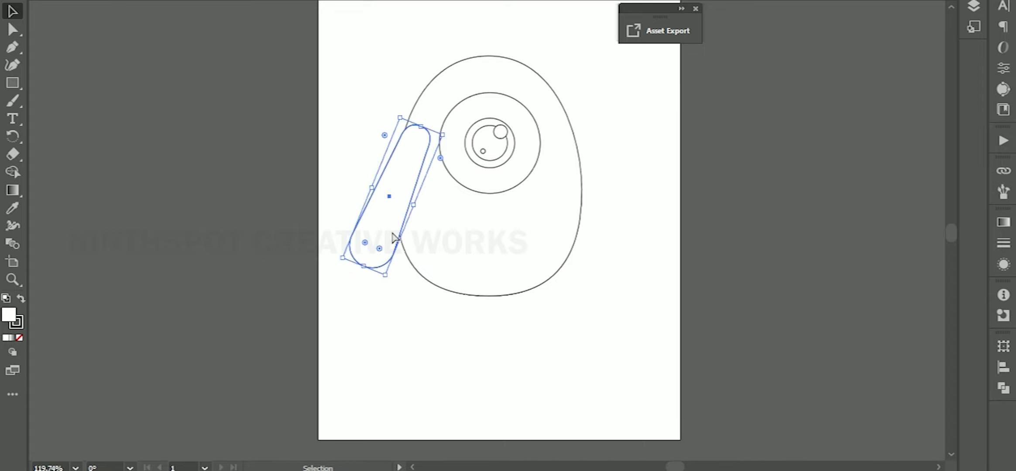
Zoom in on the arm's lower end and draw a small finger rectangle there
drag(395, 237, 610, 261)
key(m)
mouse_move(374, 280)
mouse_down()
mouse_move(412, 367)
mouse_move(391, 345)
mouse_move(442, 398)
mouse_move(437, 379)
mouse_up()
key(v)
key(v)
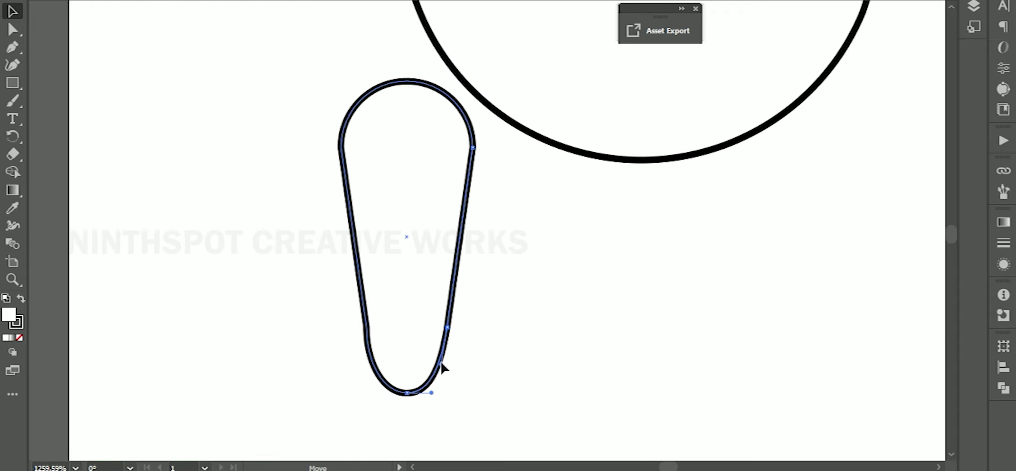
Shape and tilt the finger, then duplicate fingers and a thumb into a paw at the arm's end
drag(366, 369, 372, 364)
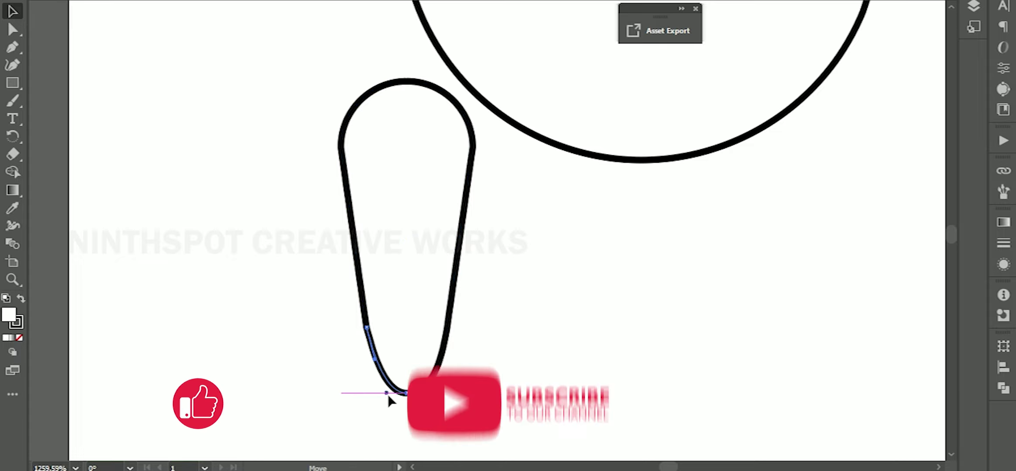
scroll(518, 231, down, 5)
scroll(427, 318, up, 3)
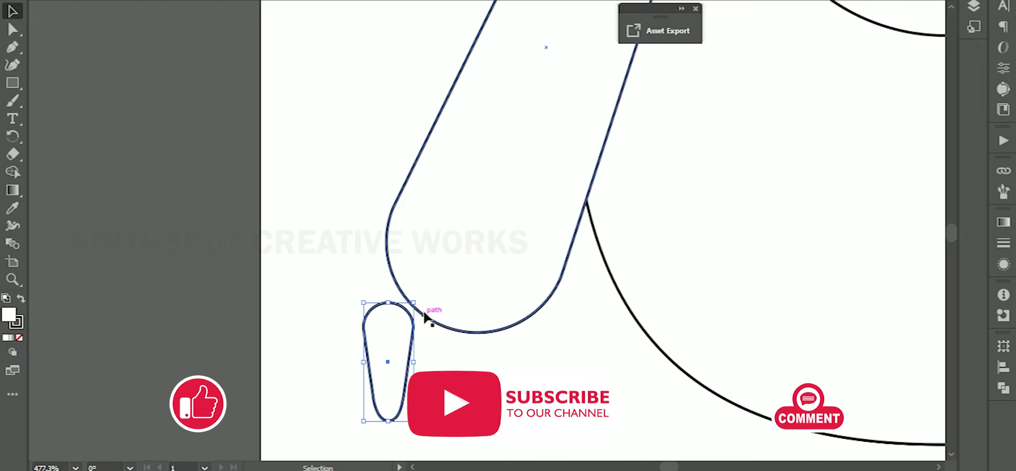
mouse_move(426, 318)
mouse_down()
mouse_move(413, 348)
mouse_move(409, 253)
mouse_move(469, 306)
mouse_move(528, 310)
mouse_move(501, 306)
mouse_up()
scroll(501, 306, down, 5)
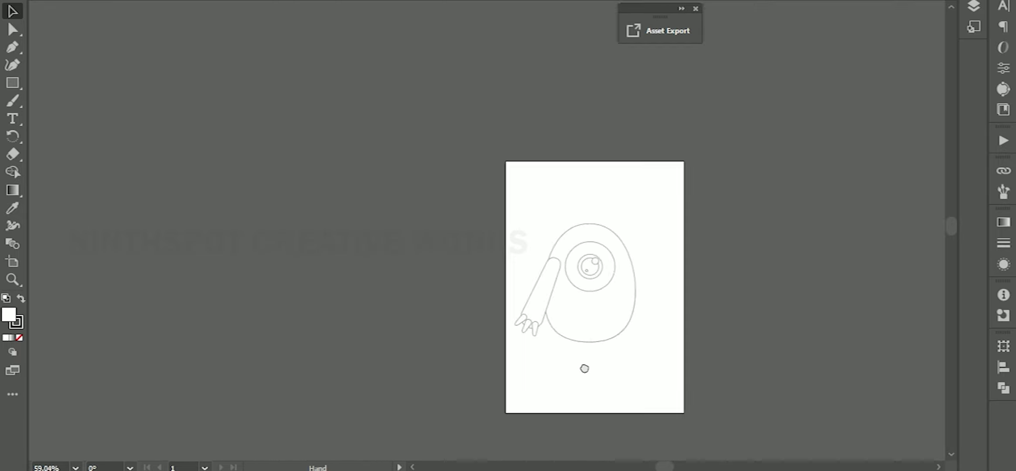
scroll(573, 351, up, 4)
mouse_move(595, 351)
mouse_down()
mouse_move(508, 404)
mouse_move(462, 353)
mouse_up()
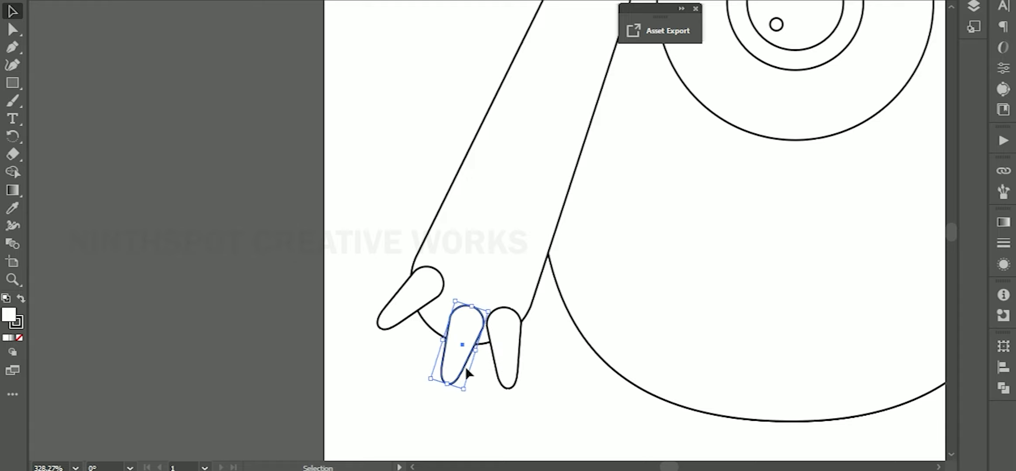
drag(408, 305, 400, 339)
drag(410, 284, 436, 236)
mouse_move(442, 284)
mouse_down()
mouse_move(445, 260)
mouse_move(451, 268)
mouse_up()
Bring the arm in front of the finger bases and snug one finger against the paw
key(ctrl+0)
scroll(451, 296, up, 5)
click(400, 323)
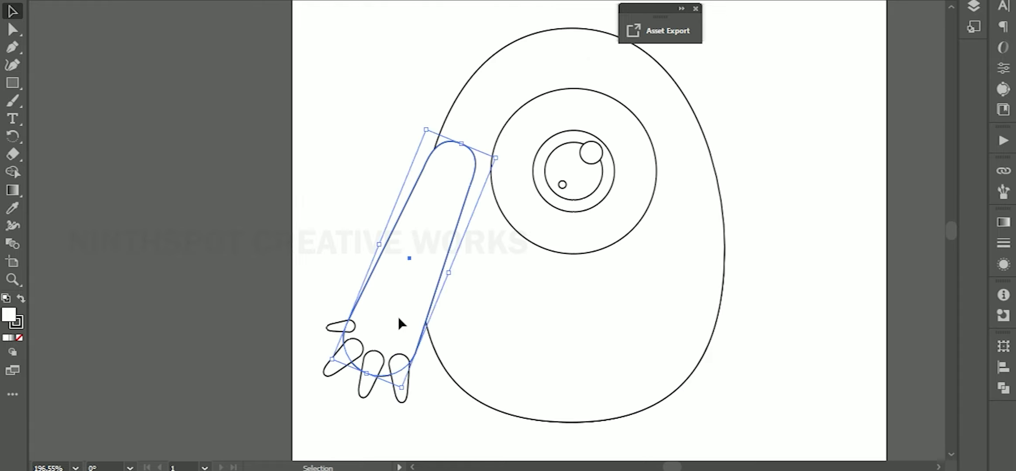
key(ctrl+shift+bracketright)
scroll(338, 394, up, 3)
drag(449, 390, 450, 369)
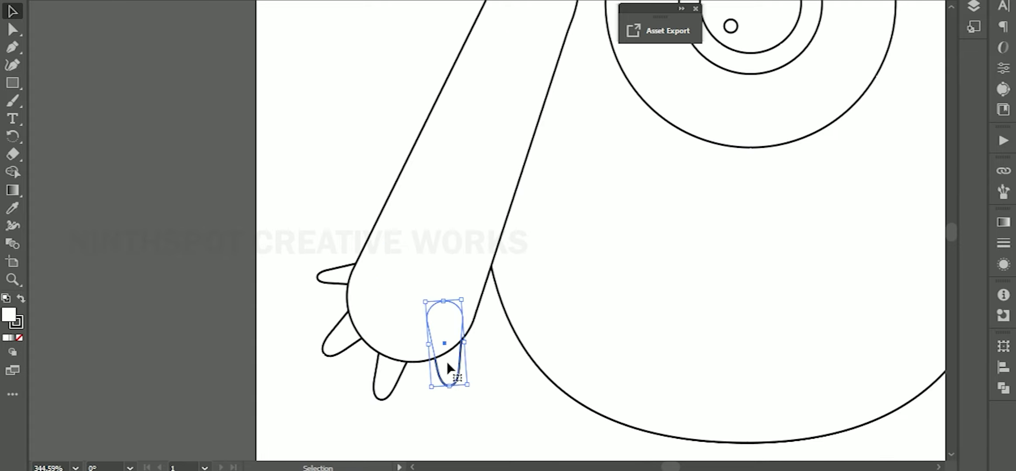
scroll(501, 371, up, 5)
scroll(200, 197, down, 6)
click(332, 272)
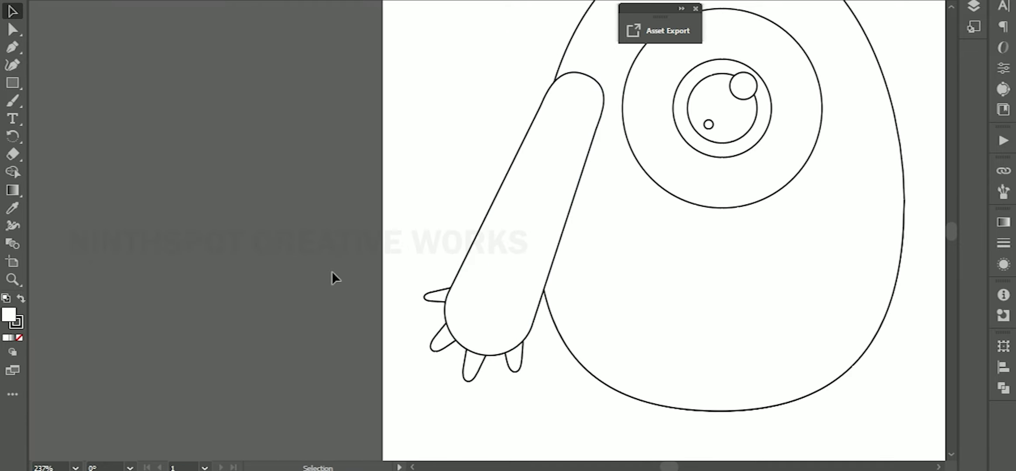
Copy the arm with its fingers to the body's right side and reflect it vertically
scroll(331, 273, down, 3)
click(315, 322)
shift+click(329, 267)
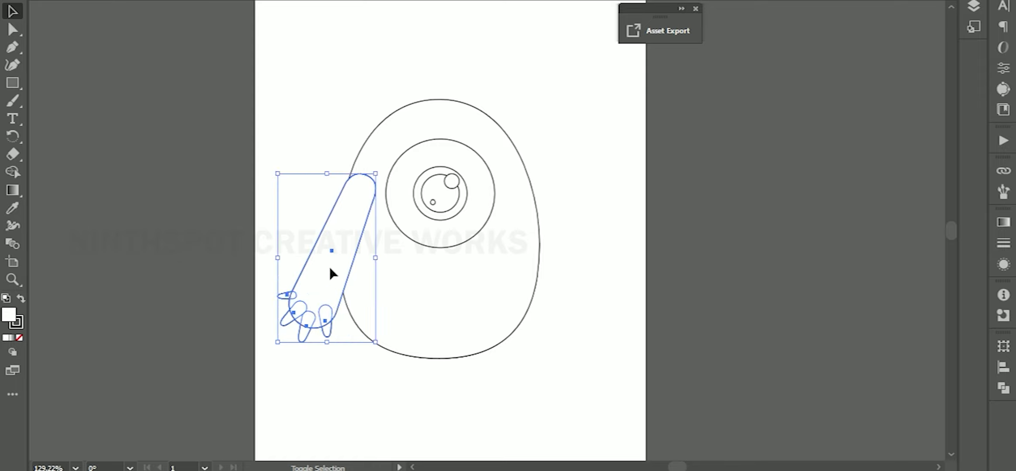
mouse_move(329, 267)
mouse_down()
mouse_move(556, 287)
mouse_move(550, 280)
mouse_up()
right_click(558, 288)
click(759, 251)
key(Return)
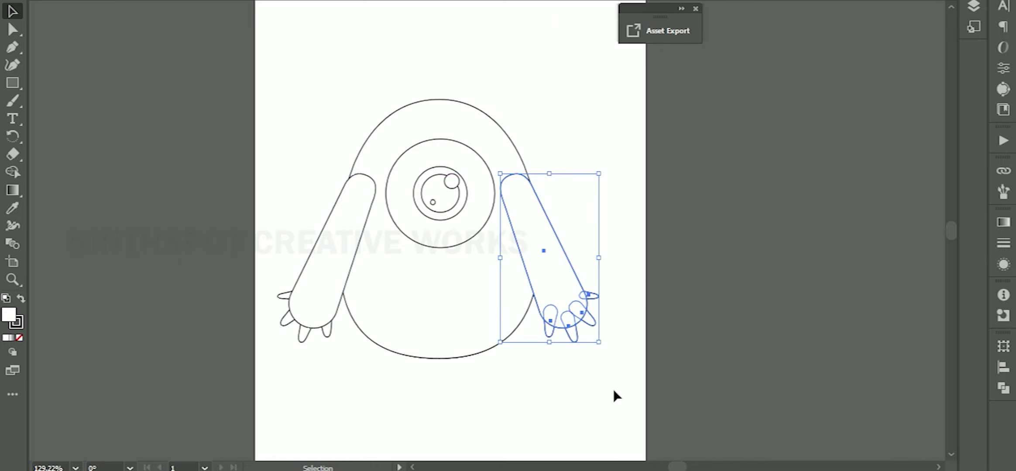
click(614, 392)
Draw a leg rectangle under the body's left side, round its corners, flare its bottom and tilt it slightly
drag(376, 299, 431, 414)
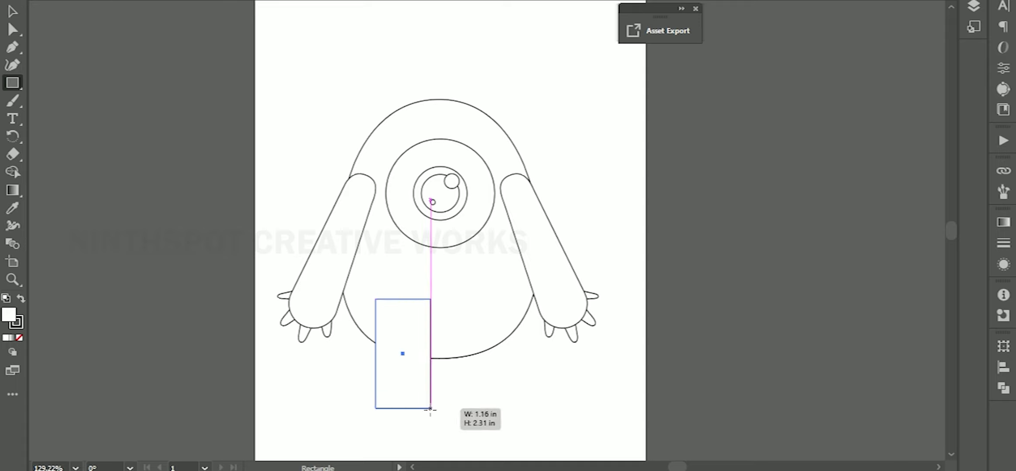
key(v)
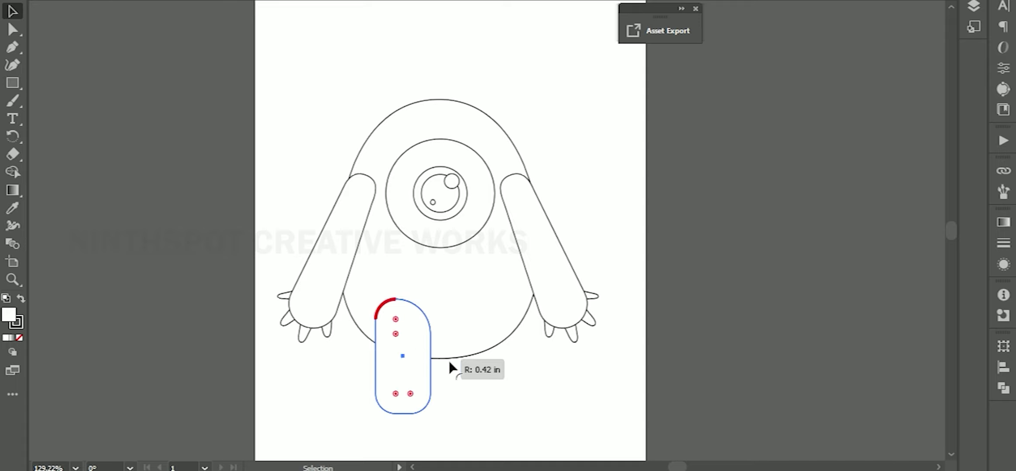
drag(400, 333, 401, 327)
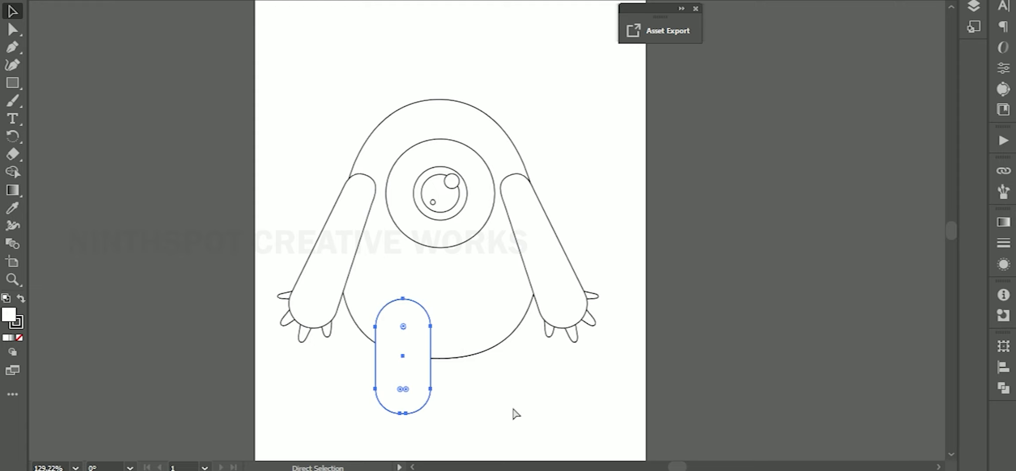
drag(430, 389, 437, 390)
drag(375, 390, 369, 389)
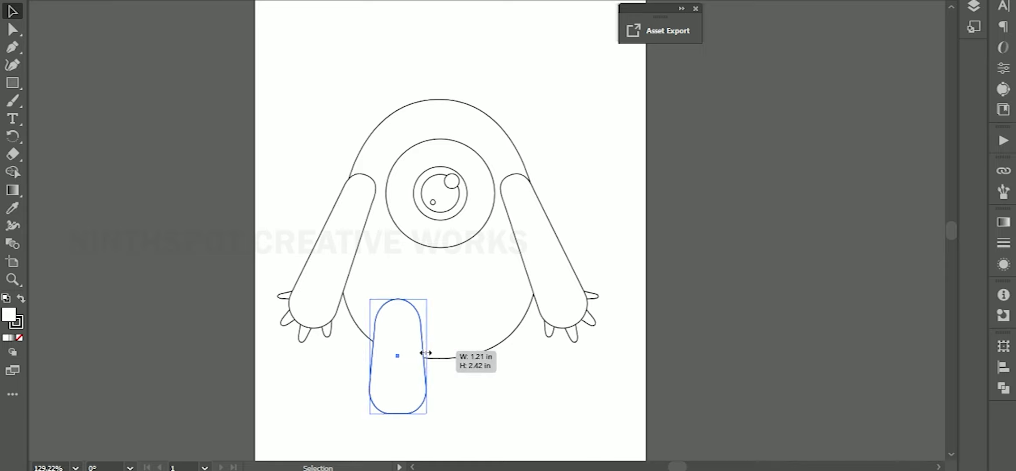
click(417, 402)
drag(429, 413, 408, 394)
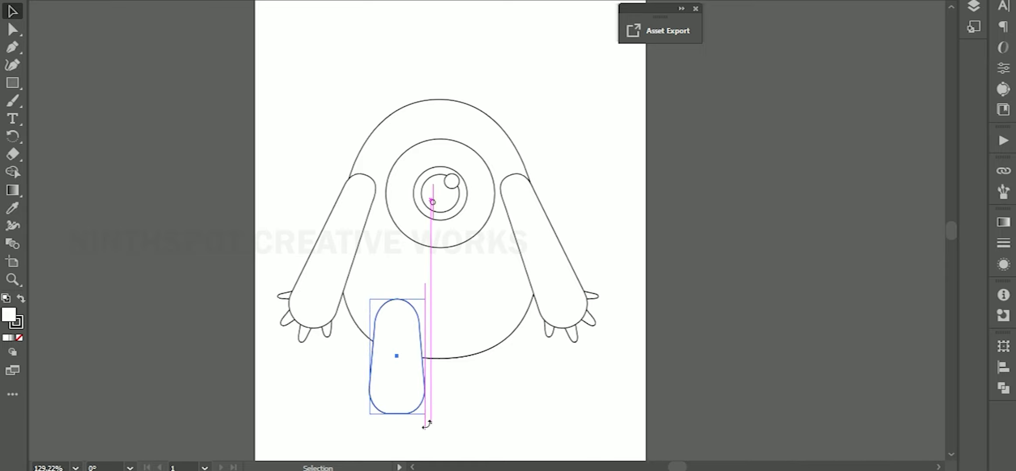
Show the rulers, drag a horizontal guide to the leg's bottom and snap the left bottom anchor to it
key(a)
scroll(442, 363, up, 5)
scroll(533, 345, up, 3)
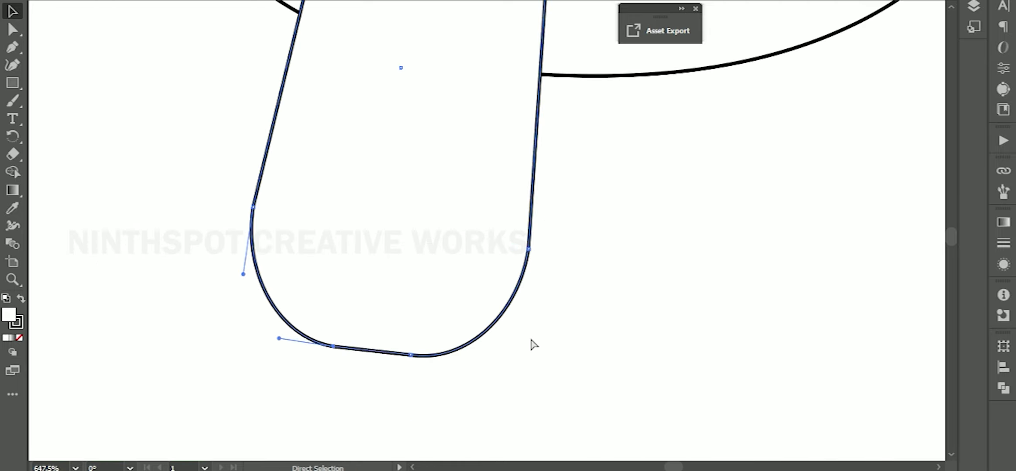
scroll(357, 365, up, 5)
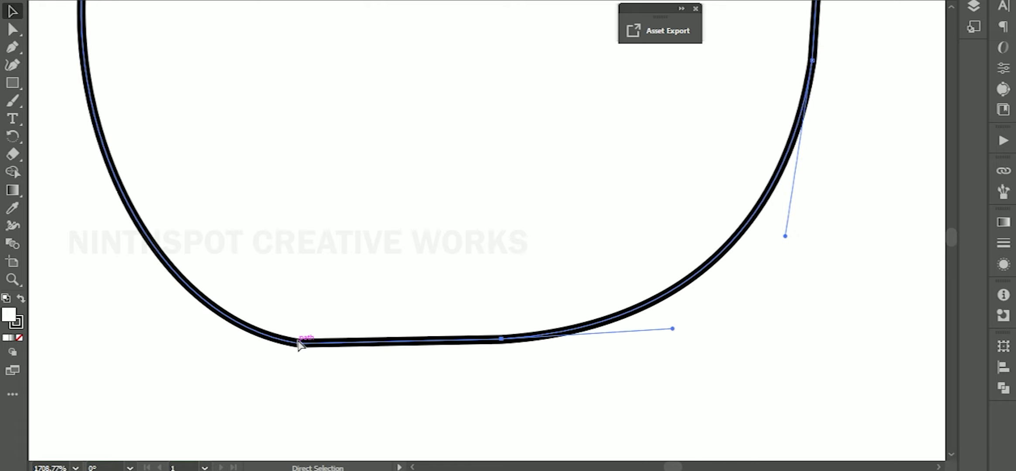
scroll(387, 402, up, 2)
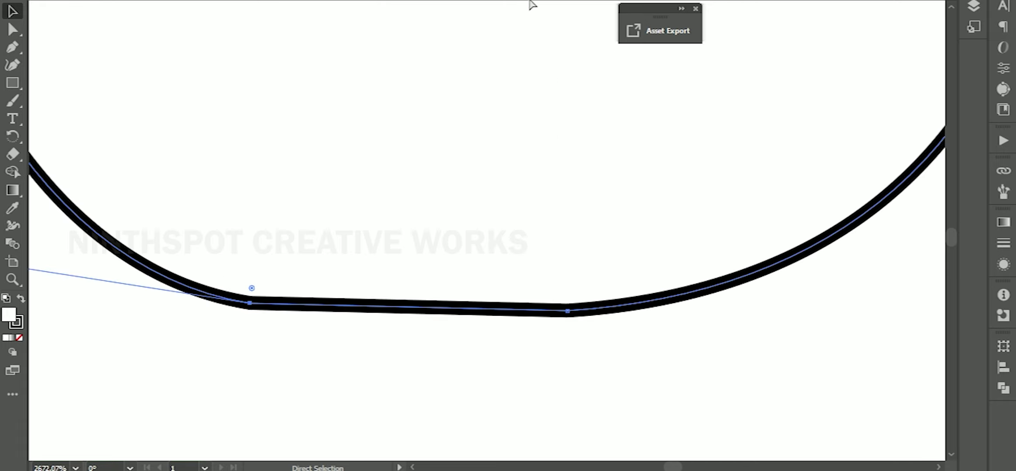
key(ctrl+r)
drag(501, 9, 506, 312)
drag(250, 303, 251, 313)
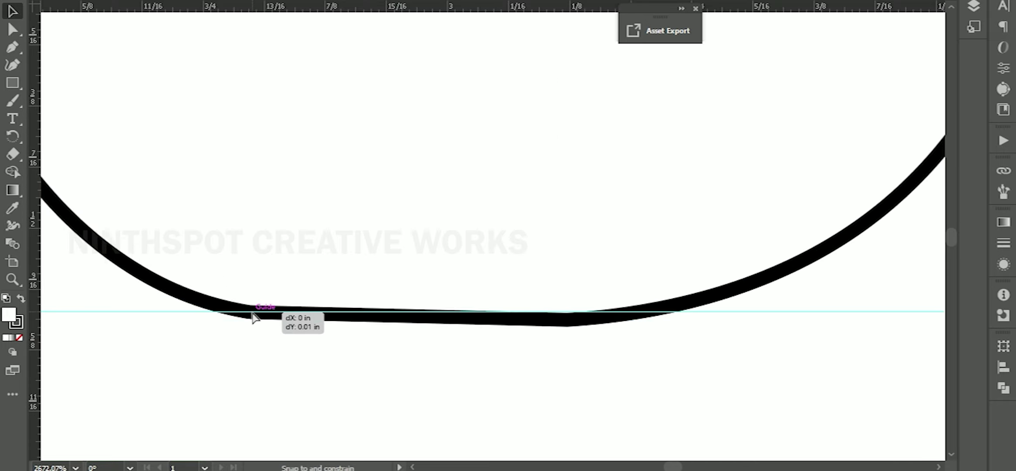
Snap the leg's right bottom anchor onto the guide and smooth the curve beside it
scroll(251, 313, down, 5)
scroll(211, 326, down, 1)
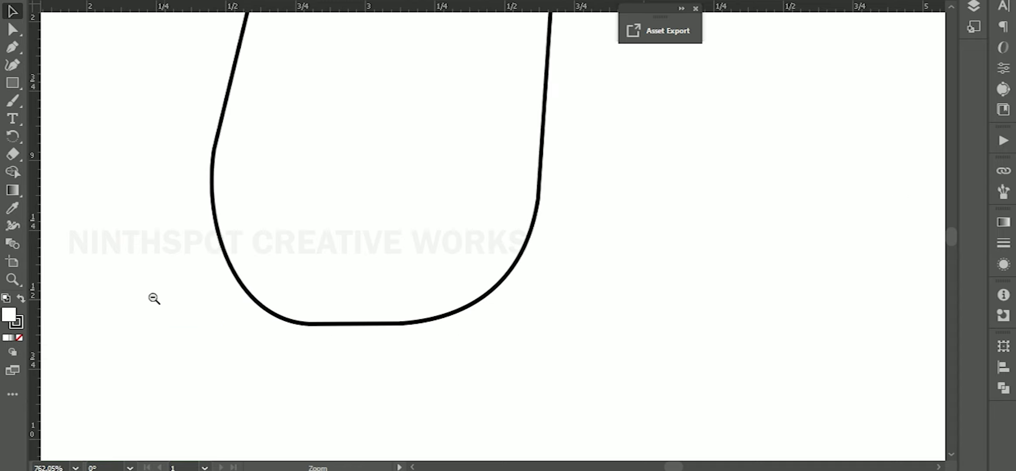
scroll(581, 370, up, 4)
scroll(581, 370, up, 2)
drag(579, 327, 581, 328)
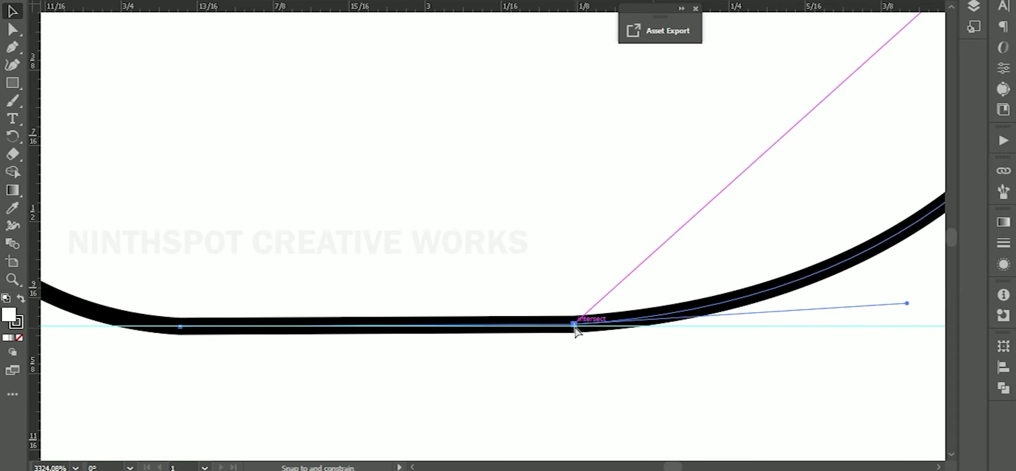
scroll(581, 328, down, 3)
drag(738, 334, 665, 406)
scroll(488, 388, down, 3)
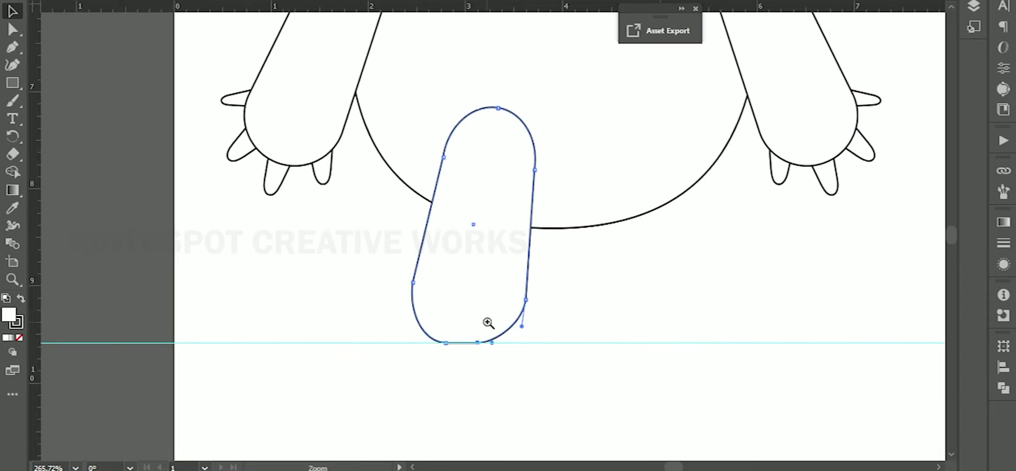
scroll(575, 345, up, 2)
scroll(571, 354, down, 3)
scroll(708, 401, up, 2)
Make a reflected copy of the leg and place it on the right as the second leg
click(378, 306)
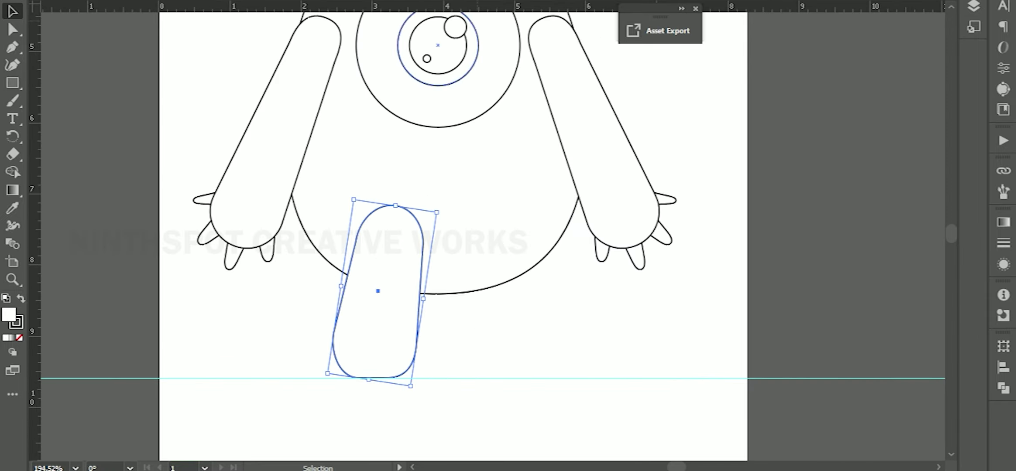
right_click(367, 318)
click(547, 275)
click(432, 304)
drag(415, 315, 515, 339)
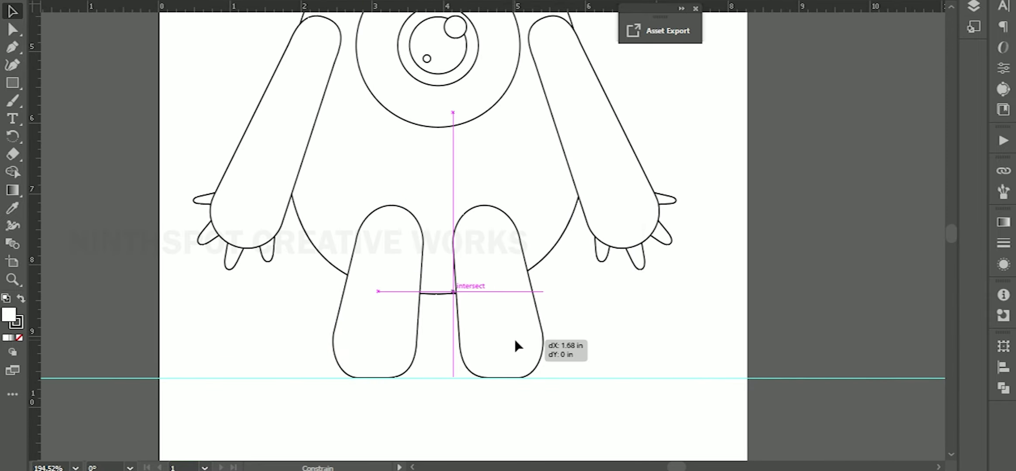
scroll(494, 348, down, 3)
scroll(494, 348, down, 2)
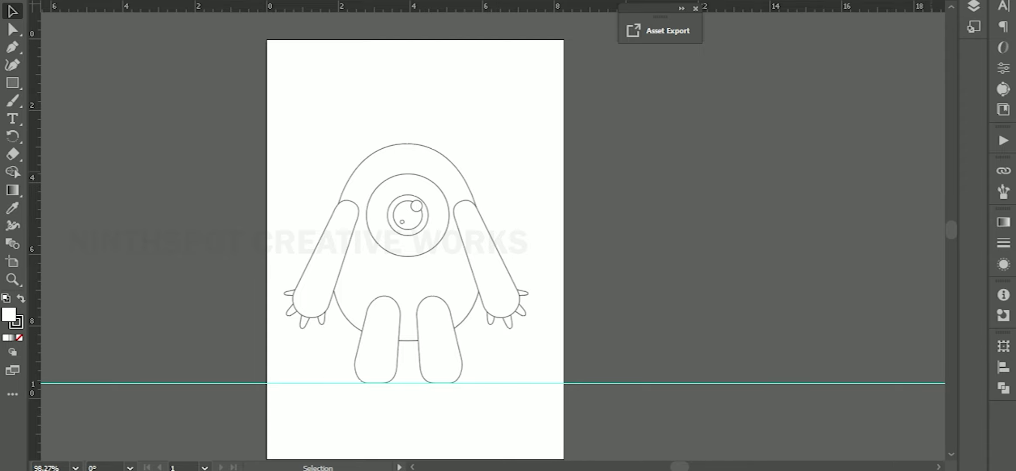
Move the whole finished monster to the left, off the artboard
key(ctrl+a)
drag(638, 348, 629, 12)
drag(567, 129, 206, 445)
drag(402, 293, 143, 254)
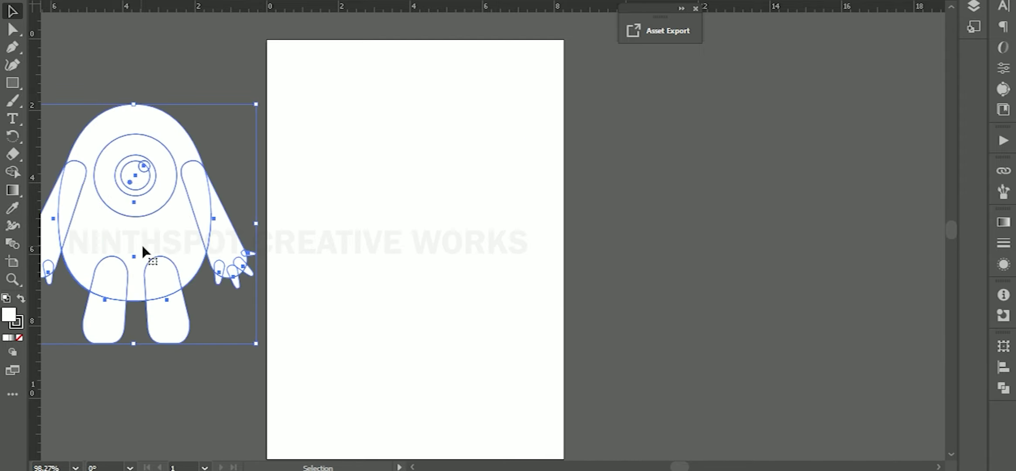
scroll(448, 299, left, 3)
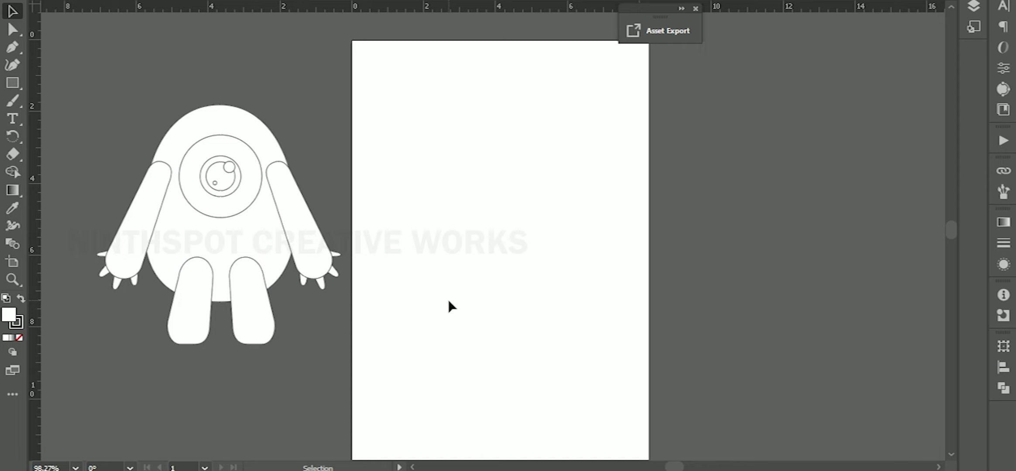
Finish the Pen curve, thicken its stroke and move it near the top of the artboard
key(p)
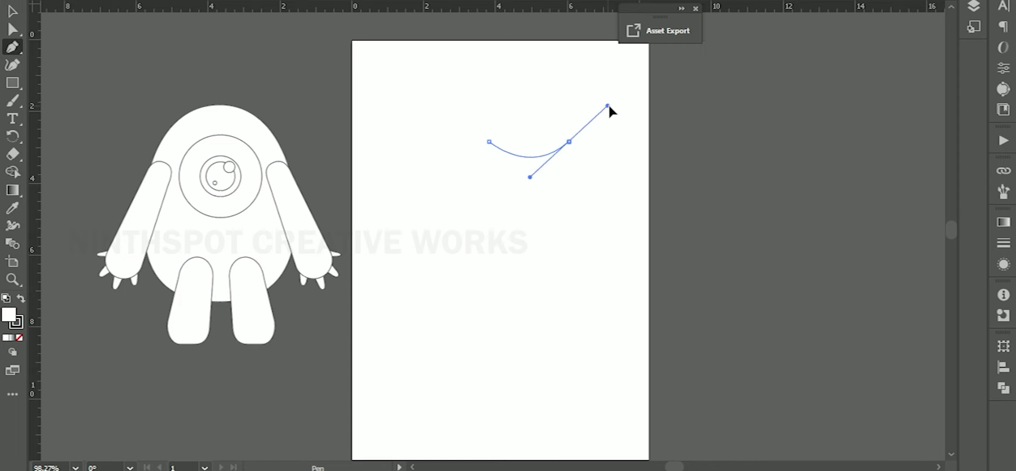
key(v)
click(235, 32)
drag(551, 150, 513, 98)
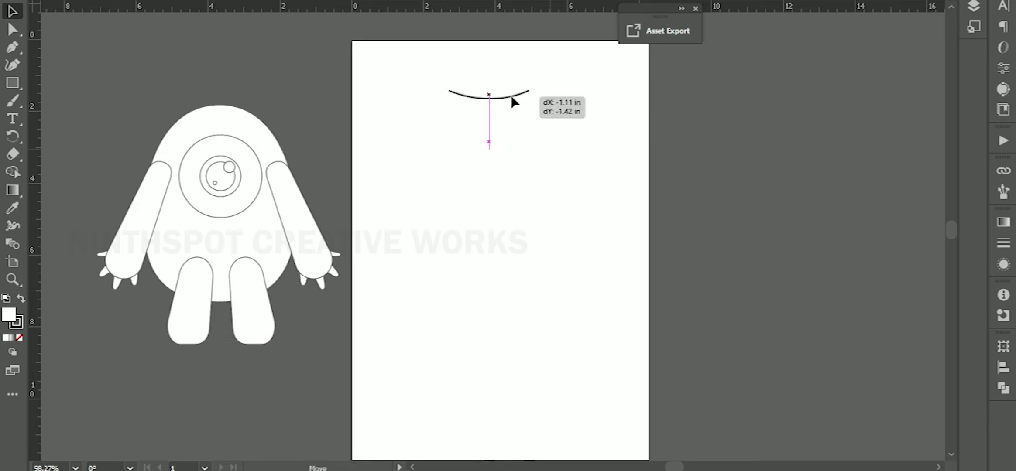
Draw an ellipse mid-page and flatten its top into a wide mouth shape
drag(12, 83, 48, 109)
mouse_move(419, 168)
mouse_down()
mouse_move(558, 238)
mouse_move(560, 249)
mouse_up()
drag(489, 167, 488, 213)
key(a)
click(419, 209)
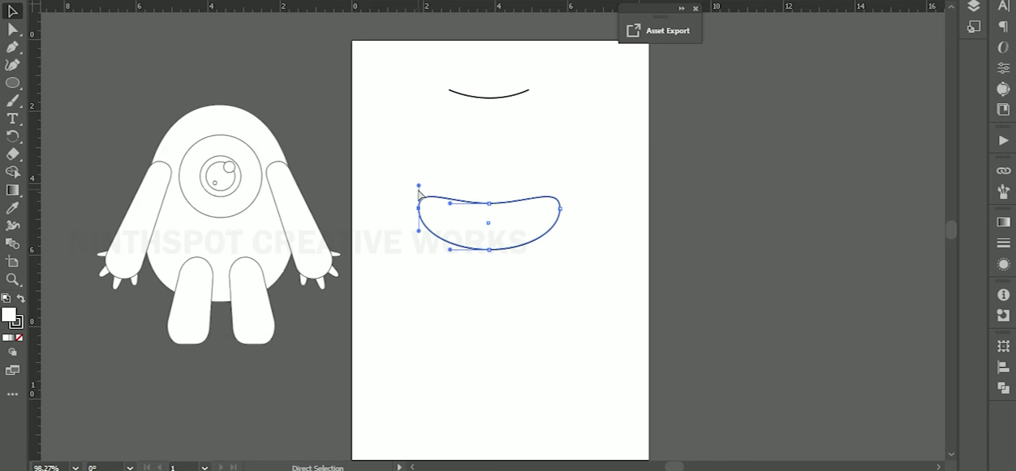
drag(419, 185, 419, 161)
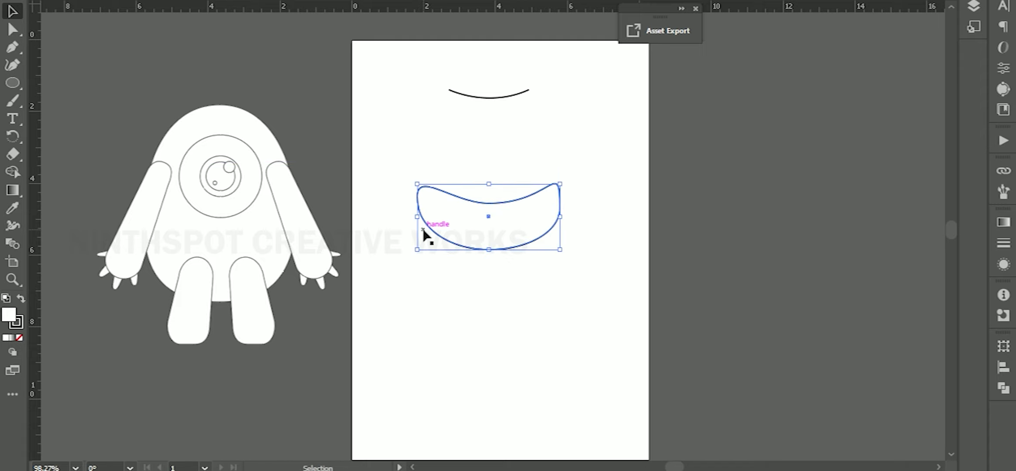
click(387, 246)
Refine the mouth's right end and top curve handles into a crescent
drag(676, 186, 680, 227)
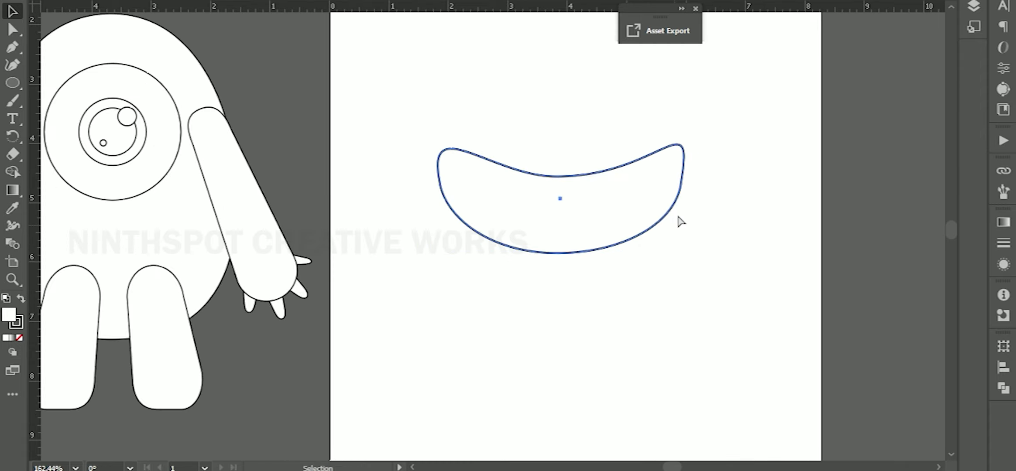
drag(423, 110, 426, 123)
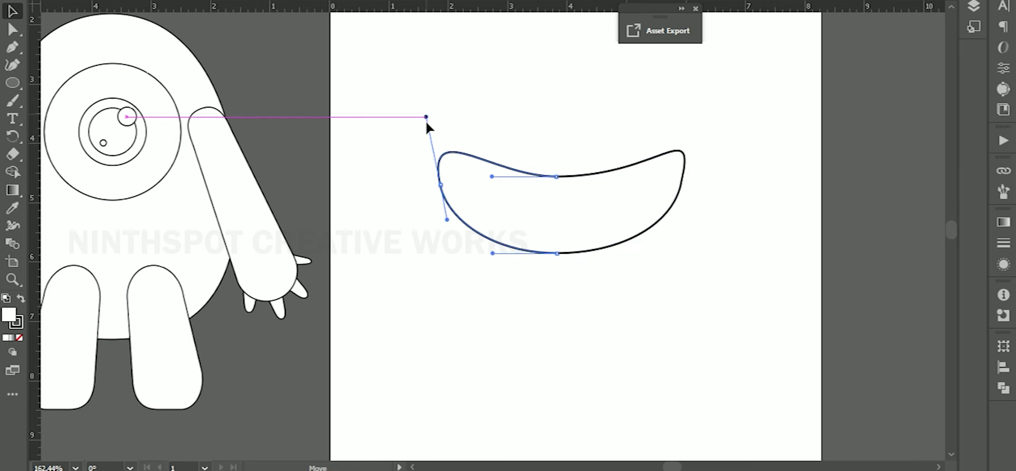
click(560, 176)
drag(492, 177, 489, 166)
key(v)
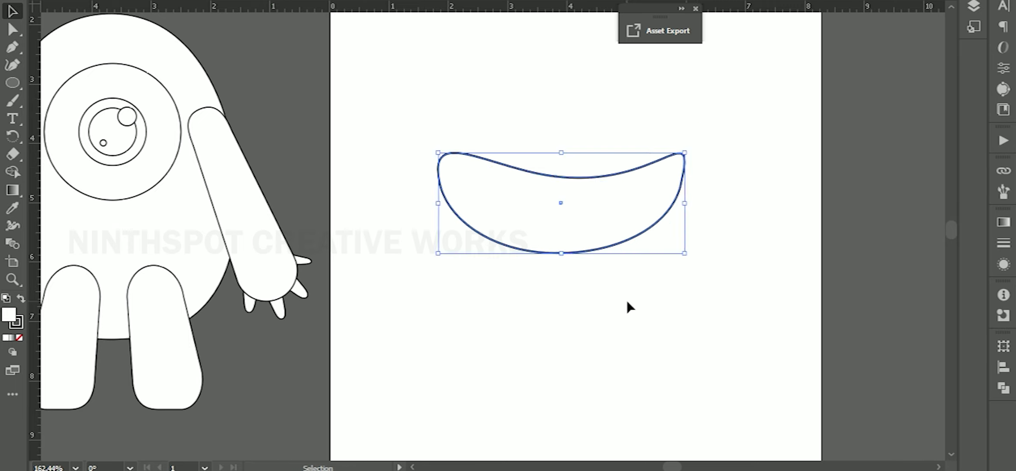
click(628, 306)
drag(12, 82, 174, 84)
Draw a tooth rectangle at the mouth's top middle, curve its bottom edge and centre it
drag(536, 153, 628, 194)
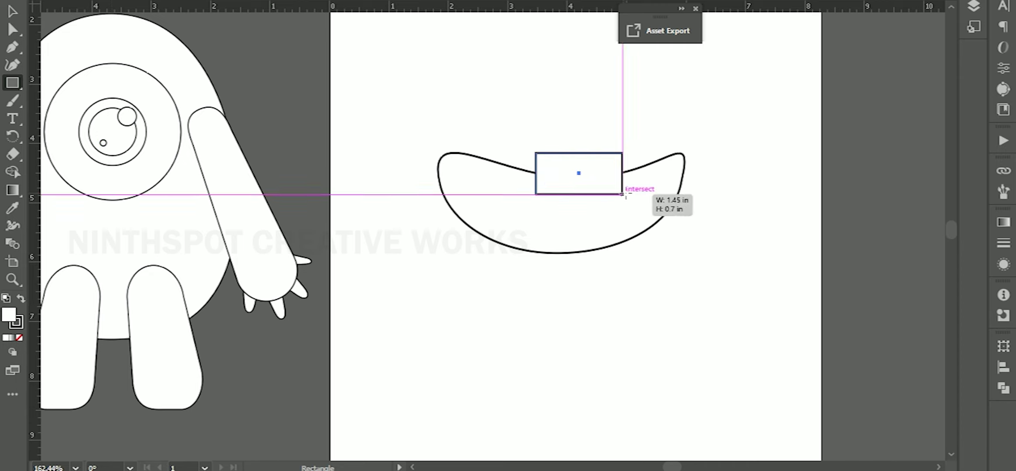
key(v)
key(a)
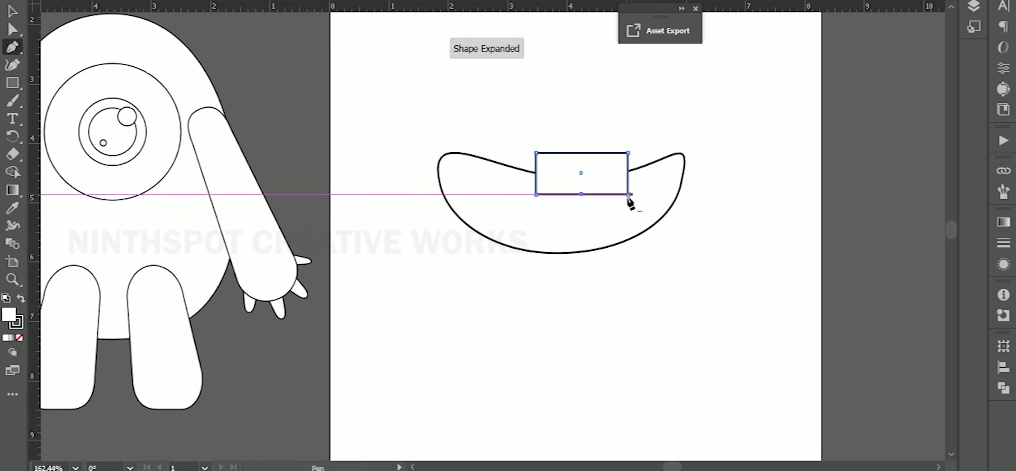
drag(584, 199, 588, 208)
scroll(587, 204, up, 3)
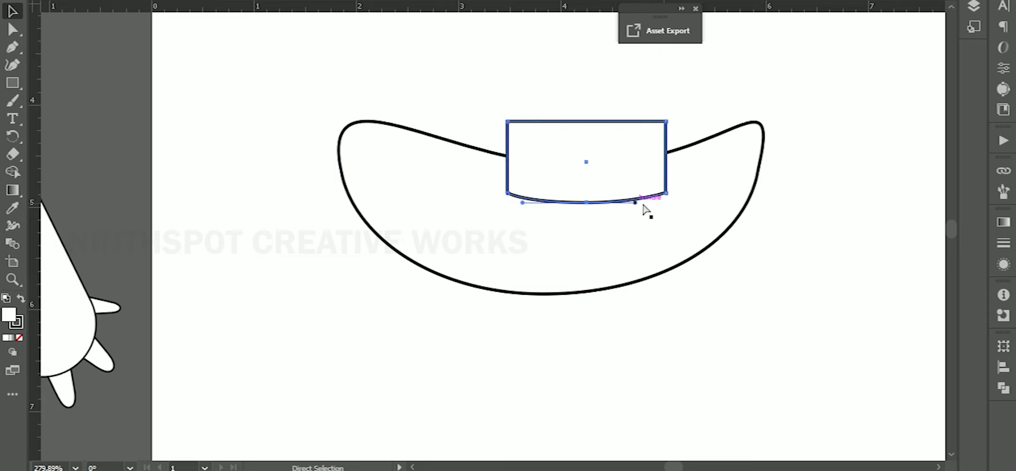
key(v)
drag(625, 193, 610, 192)
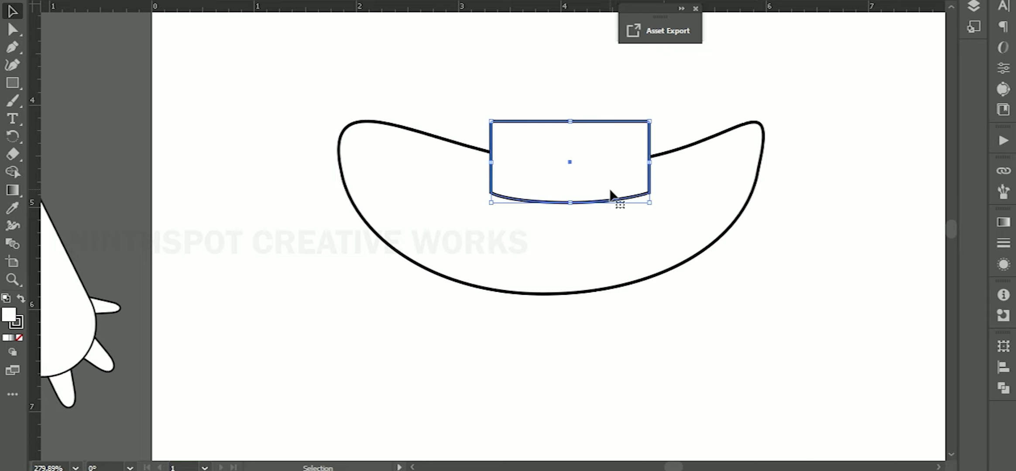
Draw a closed, curved tongue shape in the mouth's lower part and shrink it slightly
click(16, 49)
click(486, 300)
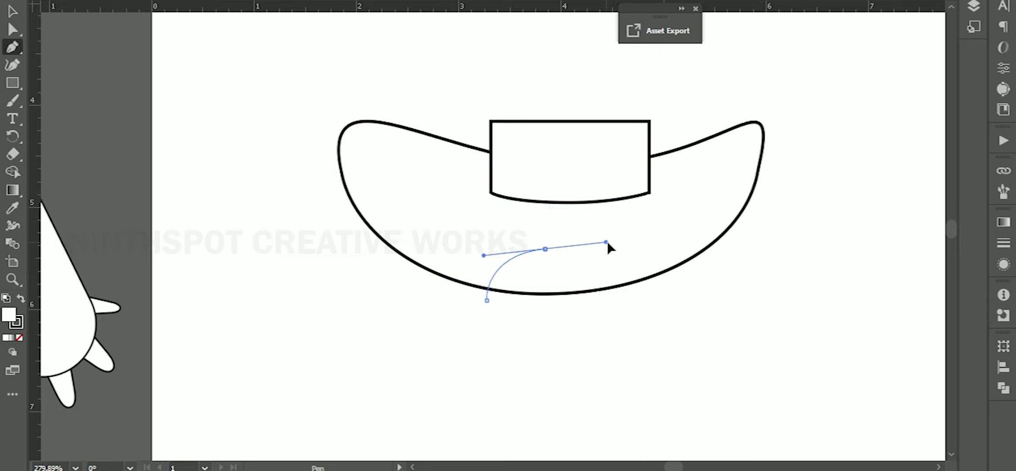
click(595, 255)
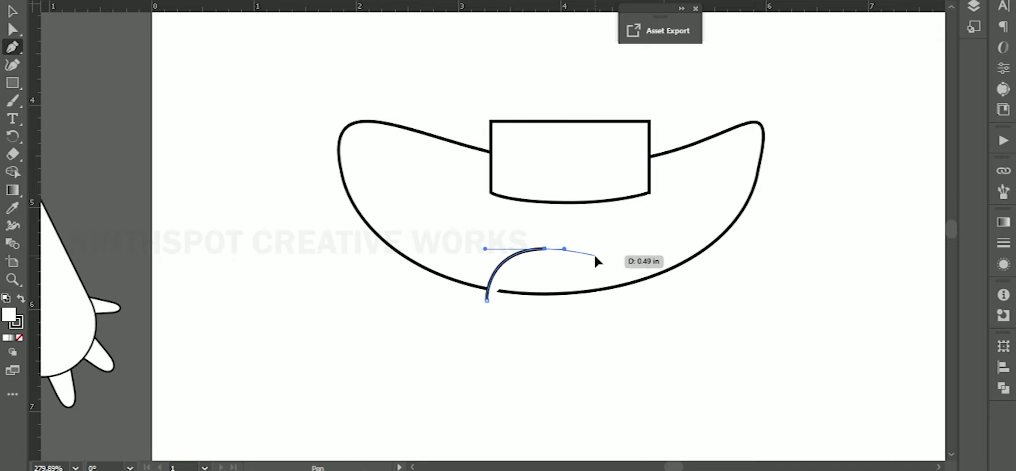
drag(661, 248, 688, 253)
click(707, 286)
drag(486, 300, 504, 311)
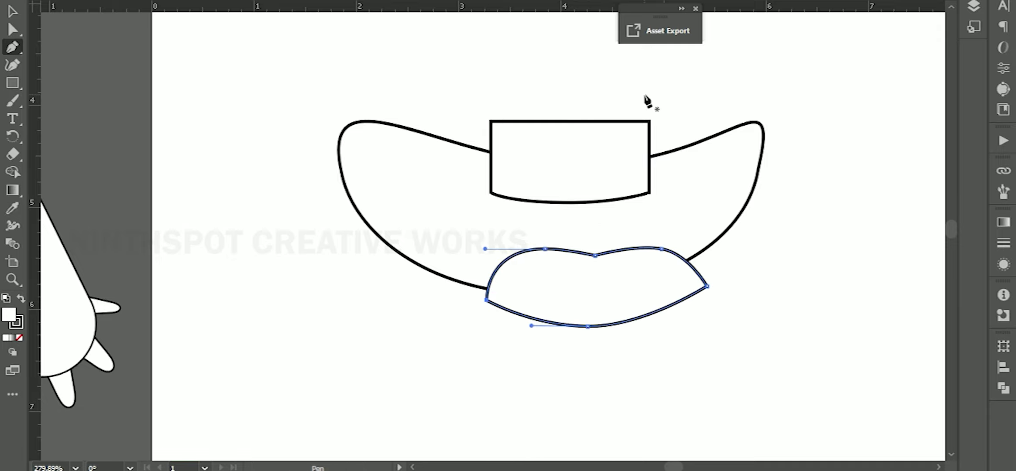
key(v)
drag(710, 276, 686, 289)
scroll(627, 301, down, 3)
scroll(753, 213, up, 3)
Adjust the mouth's right-side curve and round the tooth's bottom corners
click(753, 213)
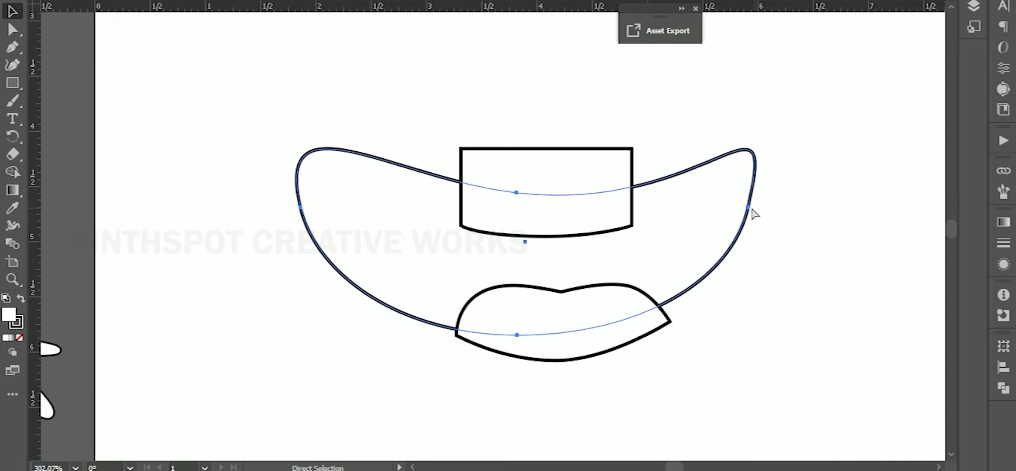
scroll(703, 356, up, 3)
scroll(684, 355, down, 3)
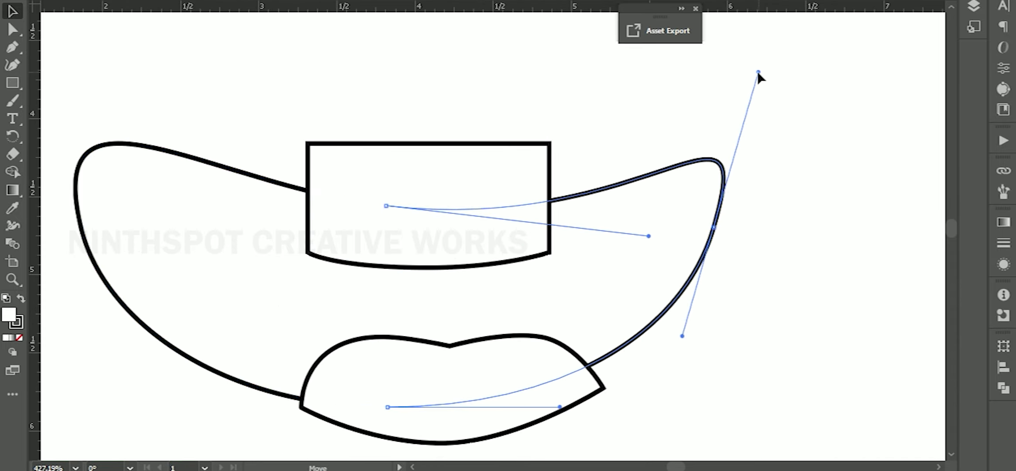
drag(719, 224, 689, 337)
scroll(774, 358, down, 3)
scroll(547, 270, up, 5)
click(526, 295)
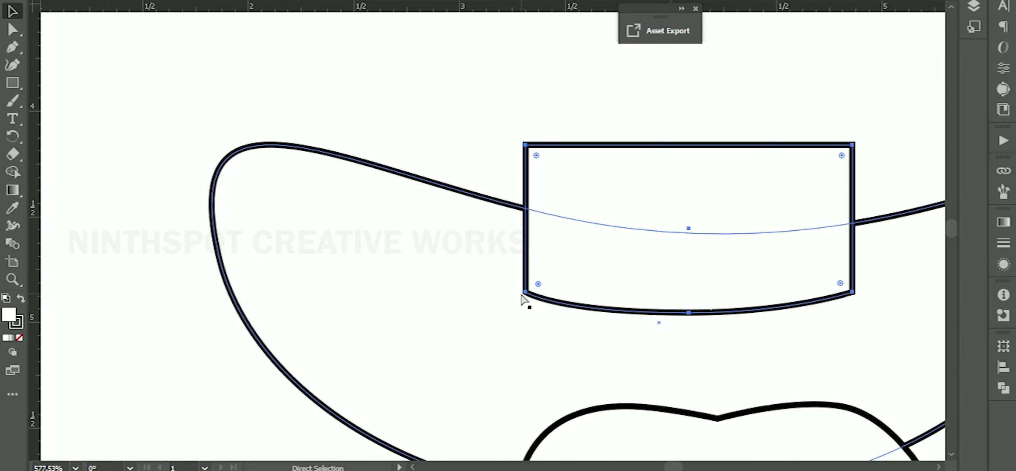
drag(535, 288, 578, 197)
click(852, 293)
scroll(884, 168, down, 5)
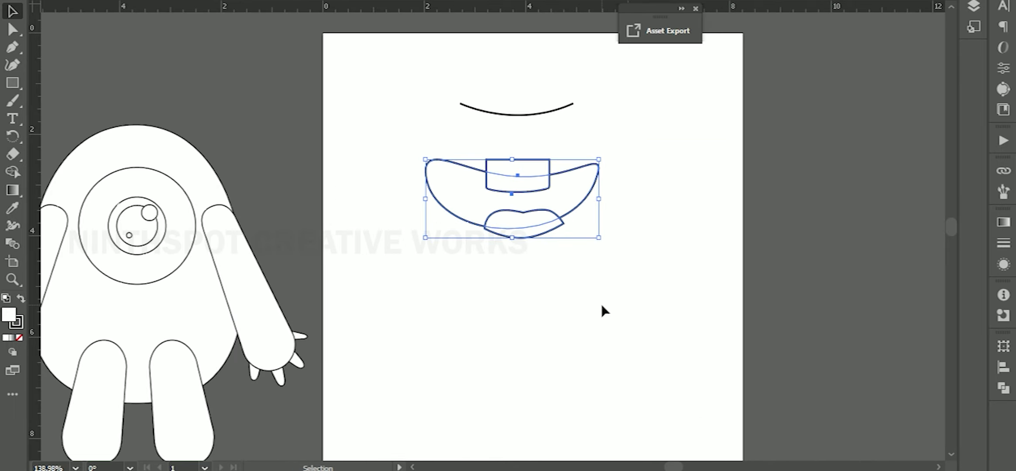
Draw a circle below the mouth and nudge it slightly right and down
click(540, 310)
key(l)
drag(517, 323, 566, 351)
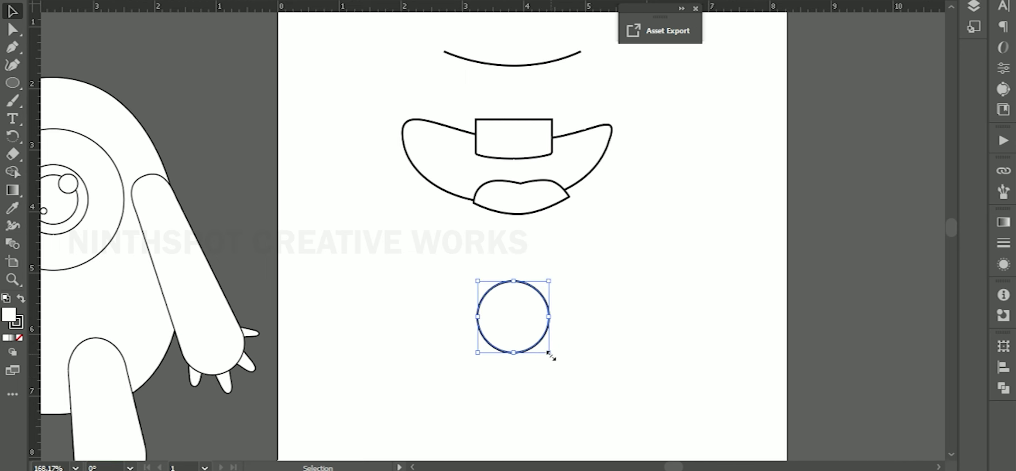
drag(550, 356, 593, 387)
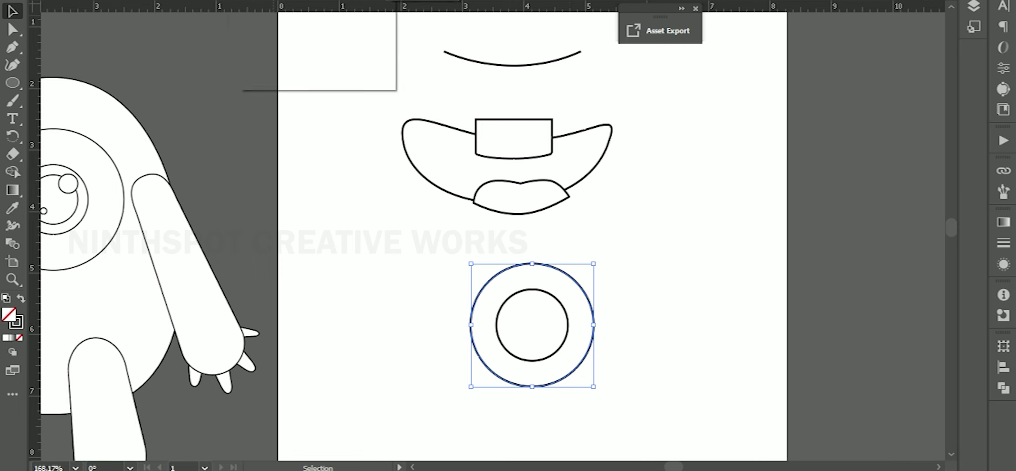
Try a dashed outline on the outer circle, then revert it
click(170, 2)
click(46, 72)
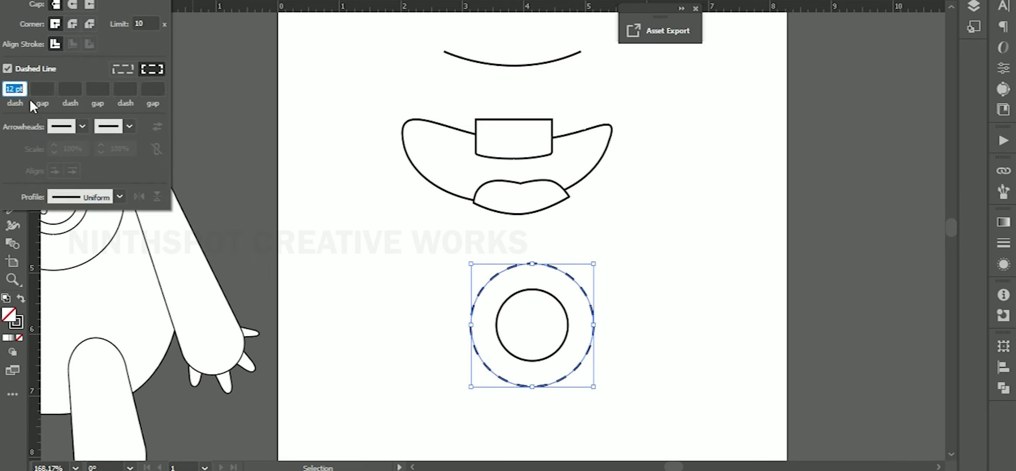
key(Escape)
key(ctrl+z)
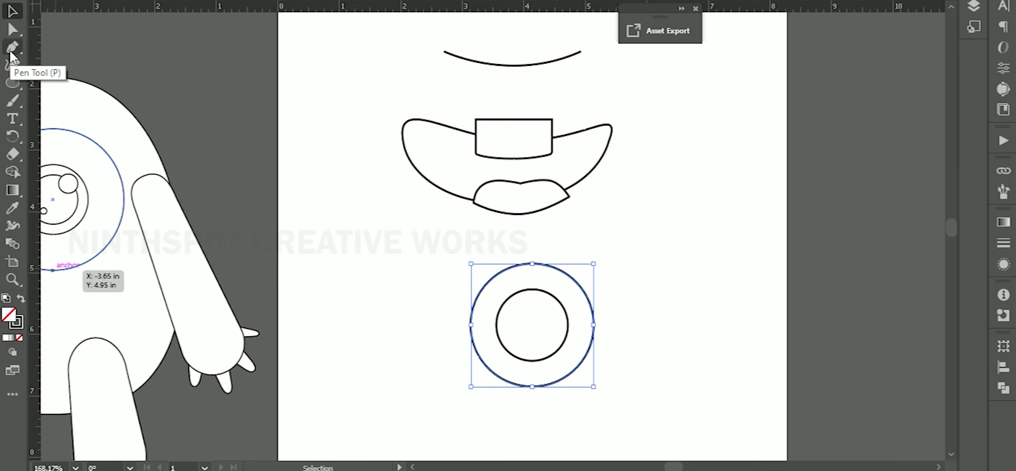
Split the outer ring into arcs, pulling the top half-arc away and adding an anchor
key(a)
click(533, 386)
key(v)
drag(574, 281, 671, 258)
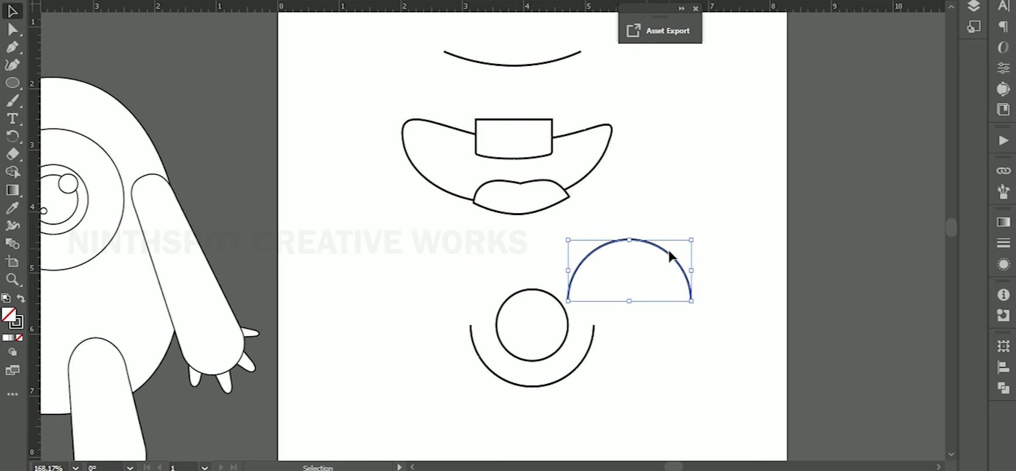
key(p)
click(577, 369)
key(a)
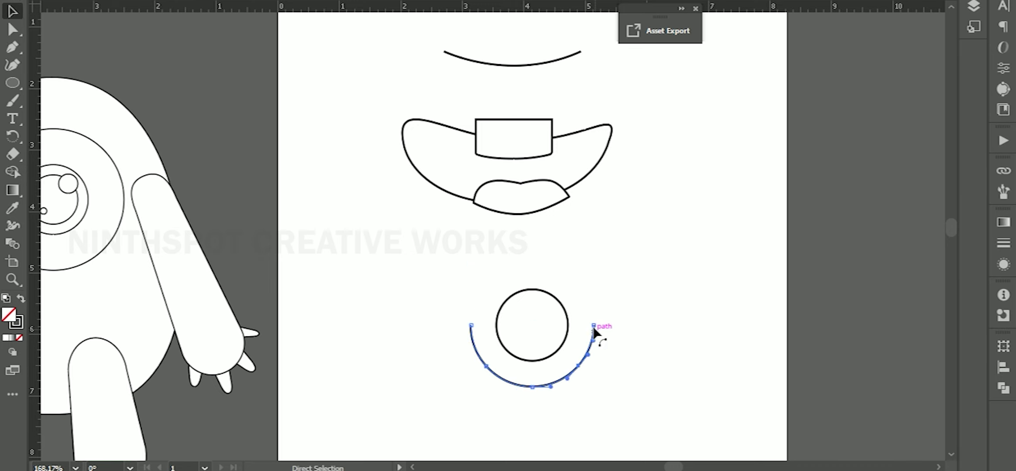
Reflect a copy of the bottom arc and place it above the circle
right_click(558, 380)
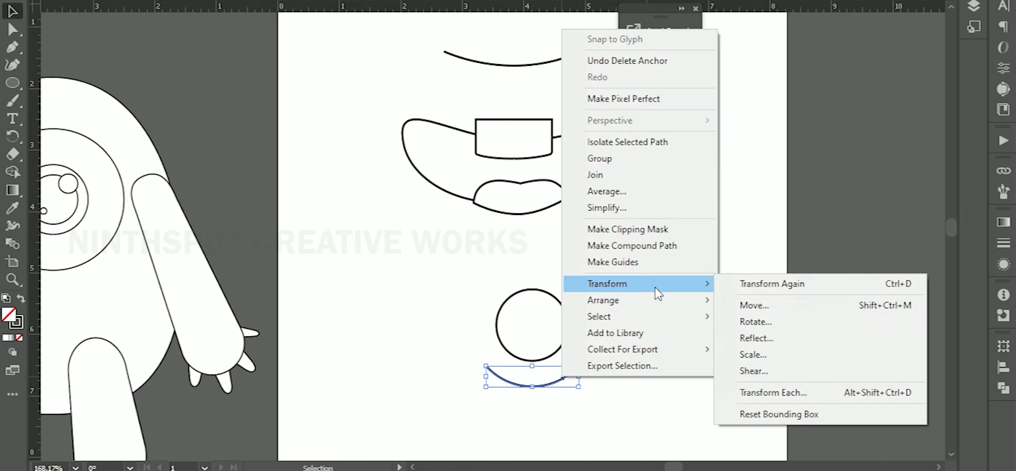
click(748, 275)
click(423, 303)
drag(558, 375, 561, 270)
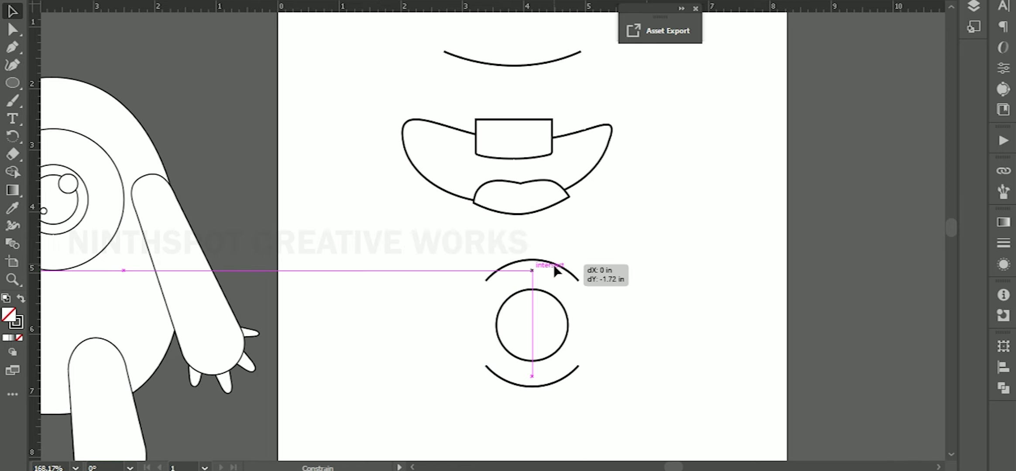
key(p)
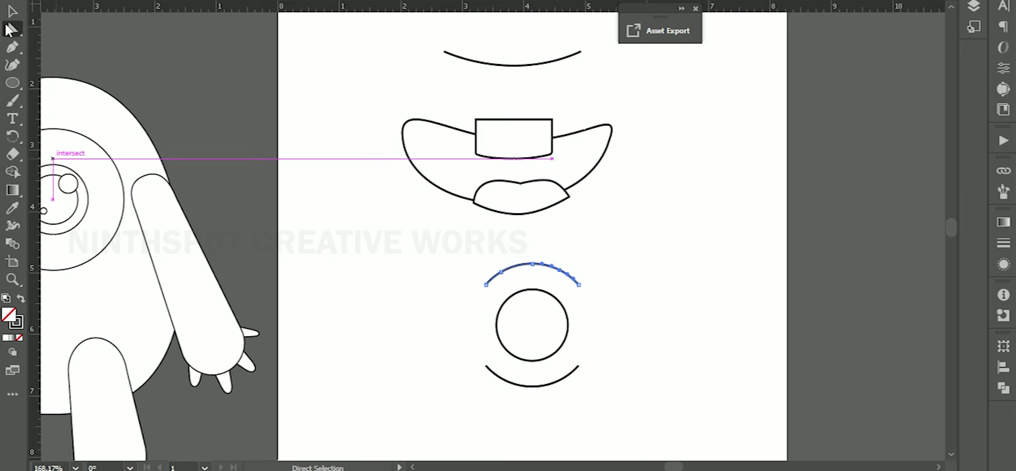
key(v)
scroll(483, 31, up, 1)
Clip the upper shape to the circle with Make Clipping Mask
drag(503, 265, 563, 313)
shift+click(563, 313)
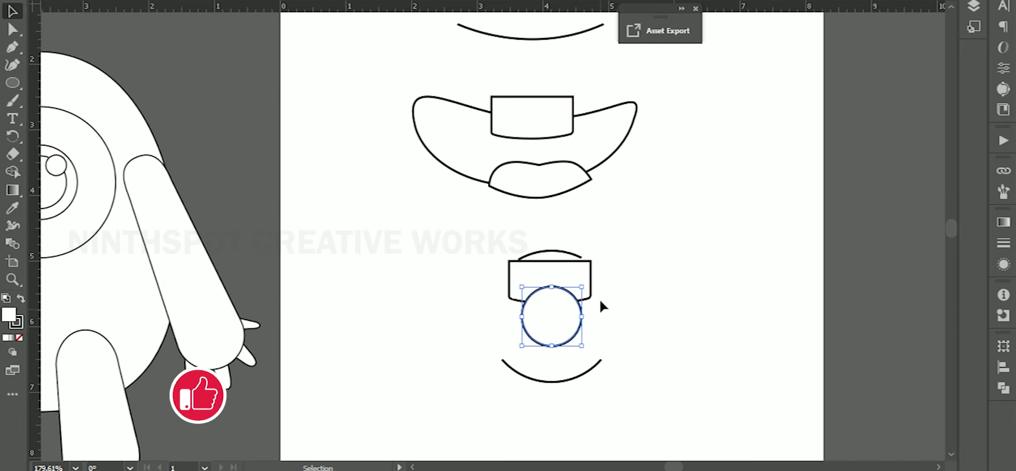
right_click(540, 299)
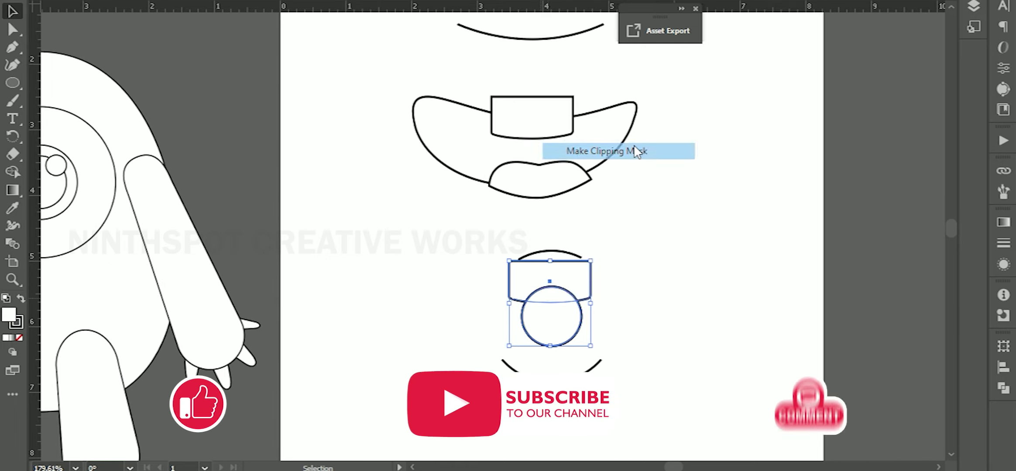
click(563, 149)
drag(577, 281, 686, 316)
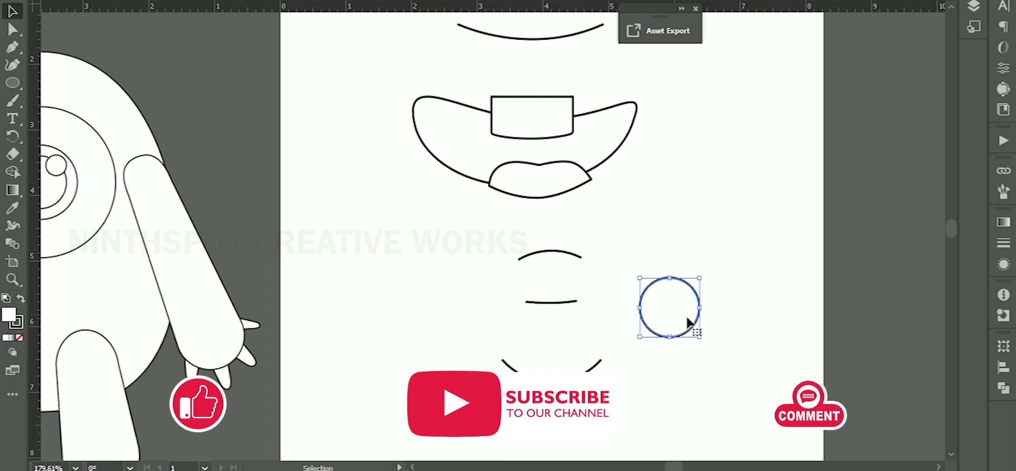
key(ctrl+z)
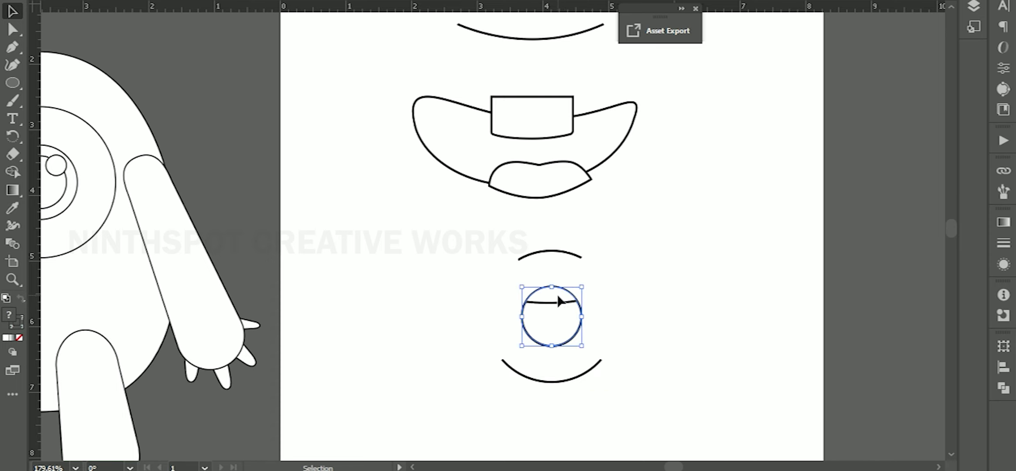
Reshape the clipped rectangle tooth and copy the rectangle onto the upper arc
double_click(562, 302)
drag(551, 301, 551, 261)
double_click(668, 313)
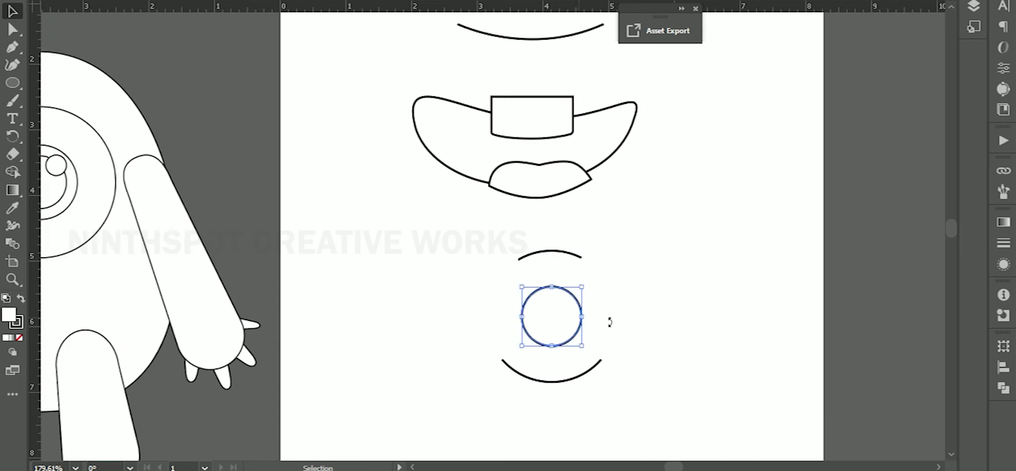
drag(543, 130, 551, 265)
Select the whole monster and move it right onto the page
scroll(603, 126, down, 2)
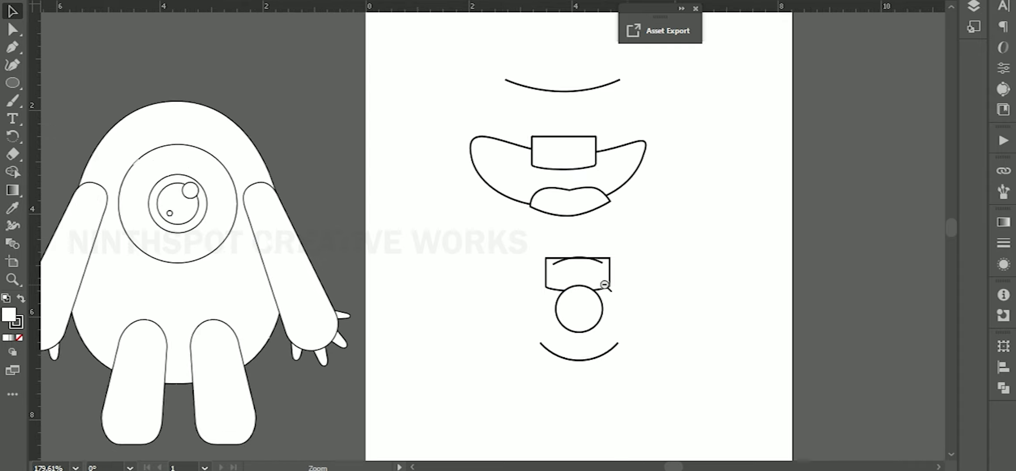
scroll(604, 126, up, 2)
scroll(605, 125, down, 3)
mouse_move(643, 209)
mouse_down()
mouse_move(721, 109)
mouse_move(718, 266)
mouse_up()
click(461, 97)
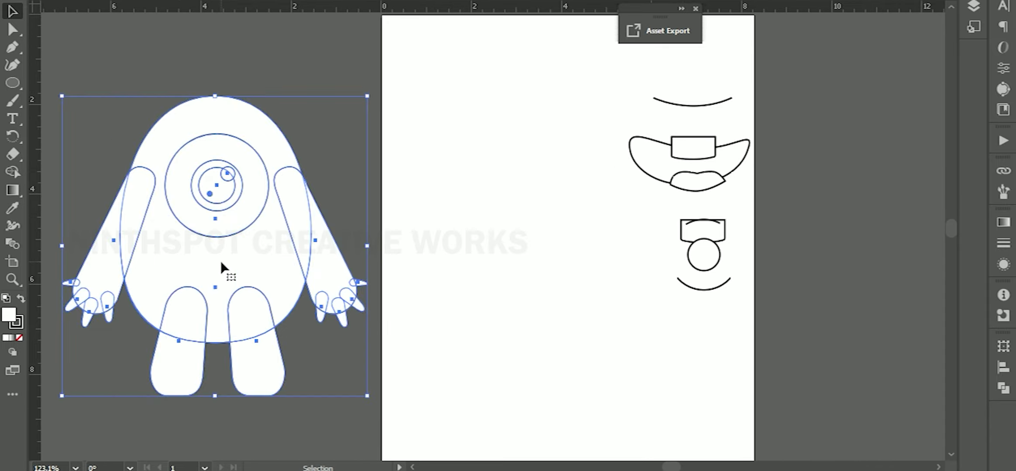
drag(220, 268, 536, 273)
Resize the artboard to fit the monster, raising the bottom and extending the left edge
scroll(517, 272, down, 2)
key(shift+o)
drag(440, 454, 439, 371)
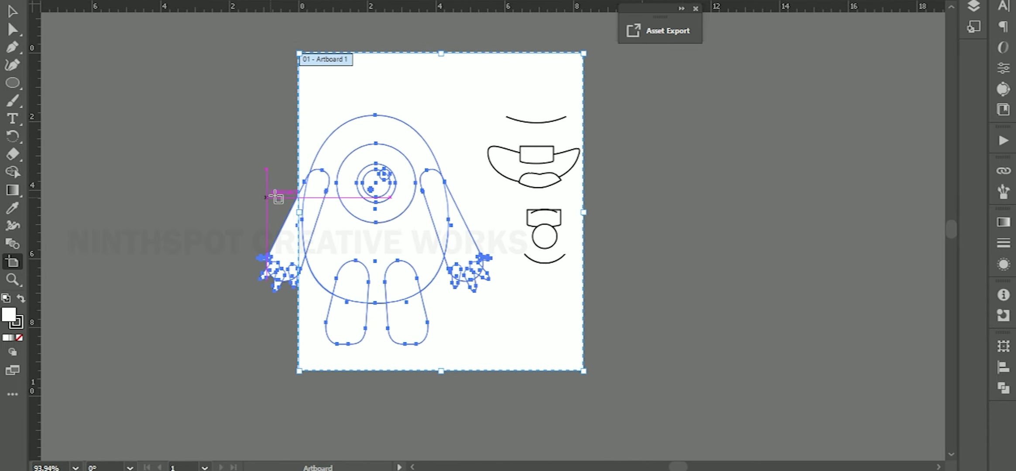
drag(298, 213, 186, 218)
Fill the body with light yellow-green (CBD67B)
drag(668, 275, 667, 243)
click(538, 116)
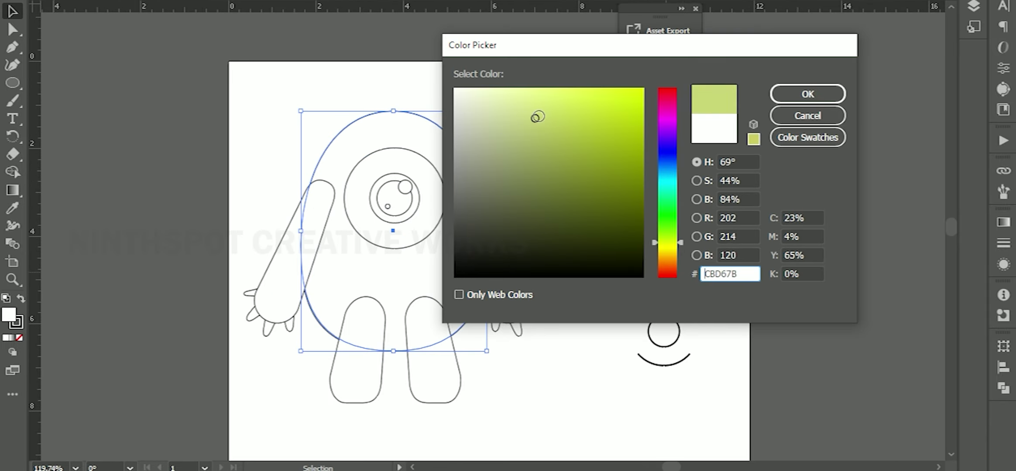
click(781, 102)
click(549, 363)
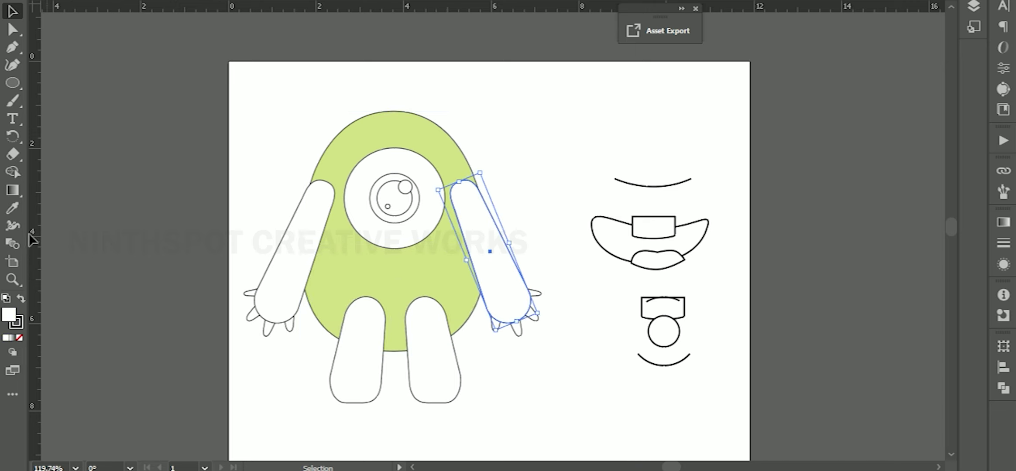
Eyedropper the body colour onto both arms
click(13, 208)
click(308, 271)
ctrl+shift+click(272, 265)
click(506, 305)
key(v)
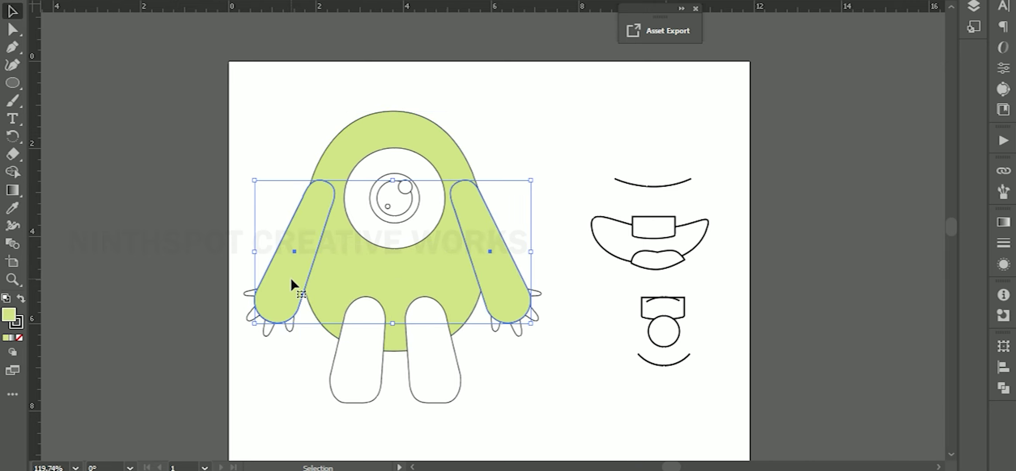
Set the arms' stroke to None and move the colour and export panels aside
click(16, 322)
click(19, 338)
click(393, 279)
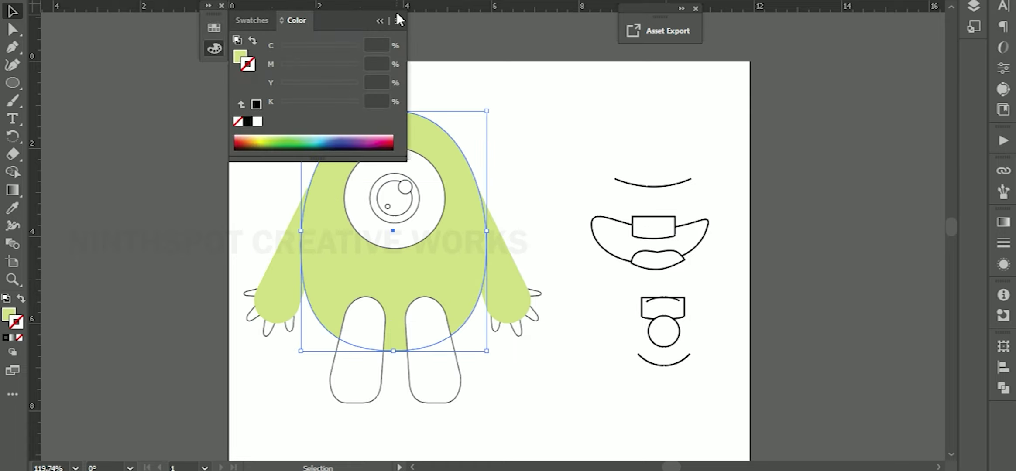
click(379, 20)
drag(214, 15, 908, 166)
drag(660, 17, 847, 63)
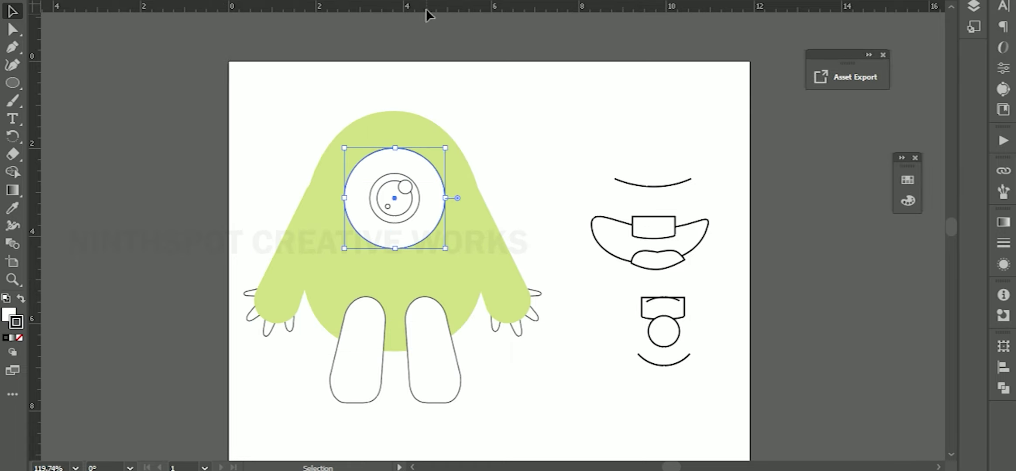
Give the iris a light blue fill and the pupil a dark fill
scroll(453, 219, up, 3)
click(437, 228)
click(8, 317)
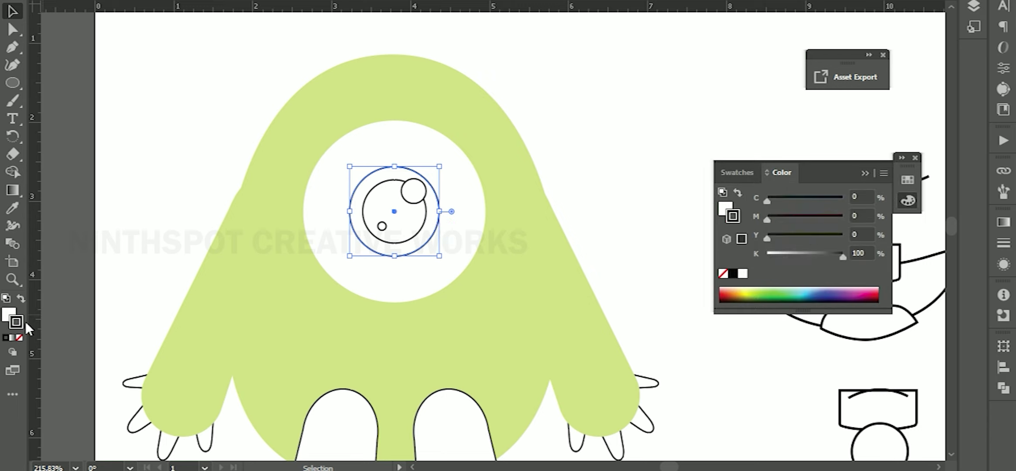
double_click(9, 324)
drag(667, 274, 668, 162)
click(490, 119)
click(823, 101)
click(420, 227)
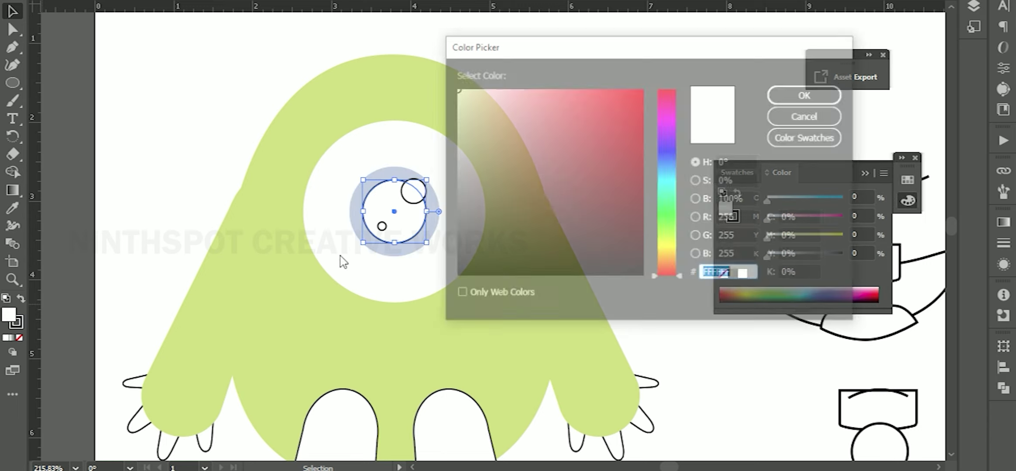
key(Return)
Remove the white highlight's outline and set the iris ring to blue-grey
click(415, 192)
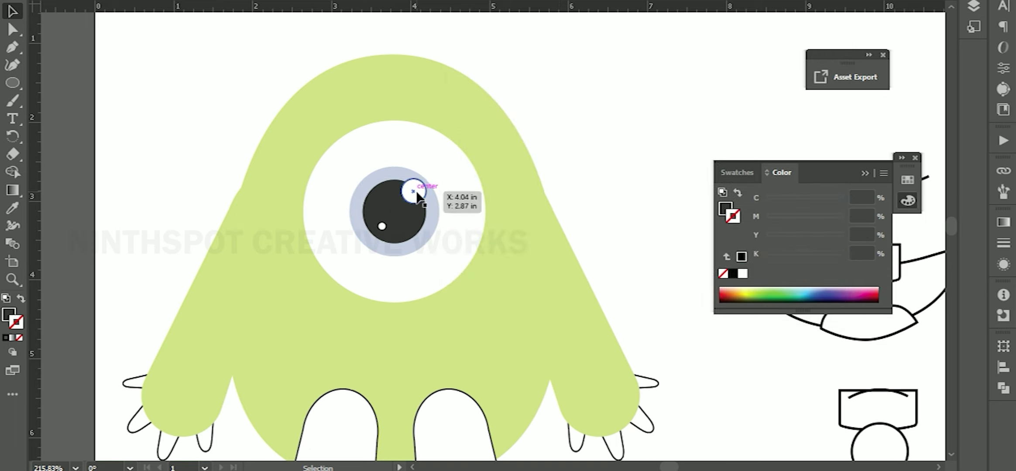
click(17, 323)
drag(395, 198, 441, 202)
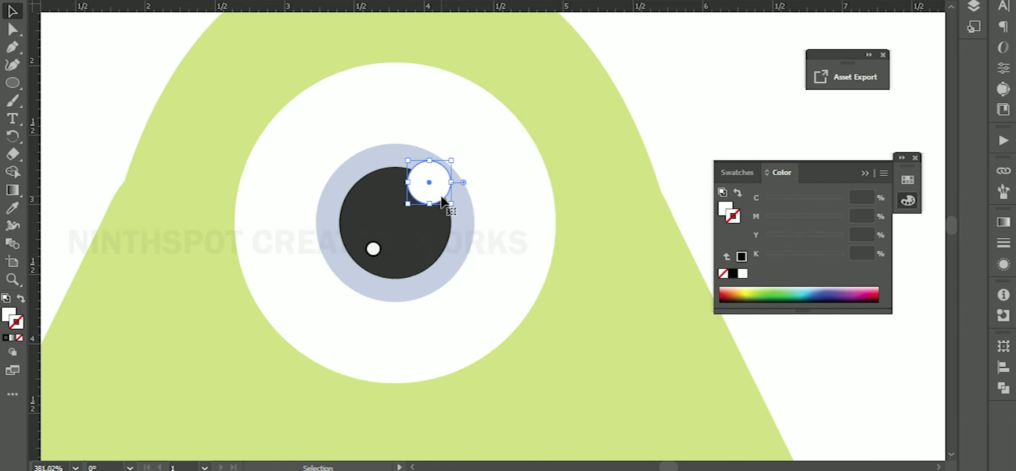
scroll(470, 267, down, 2)
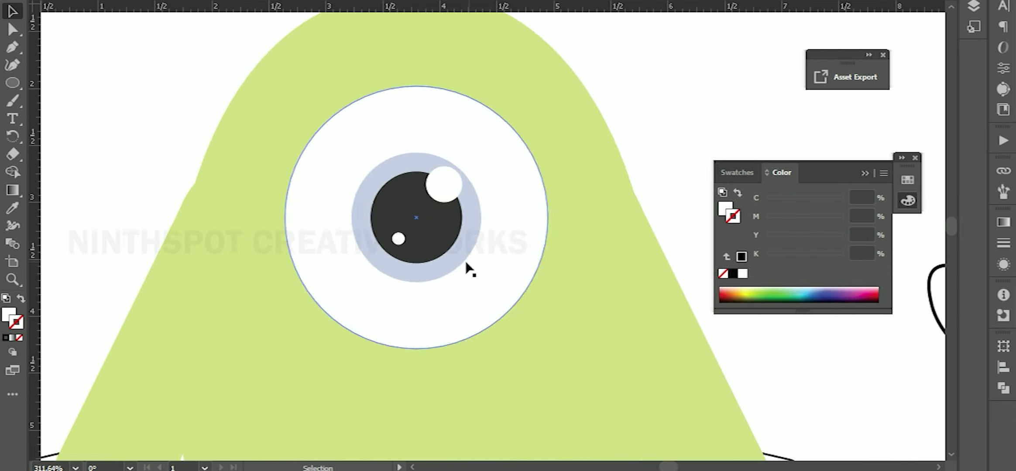
click(390, 280)
double_click(9, 314)
key(Return)
key(ctrl+0)
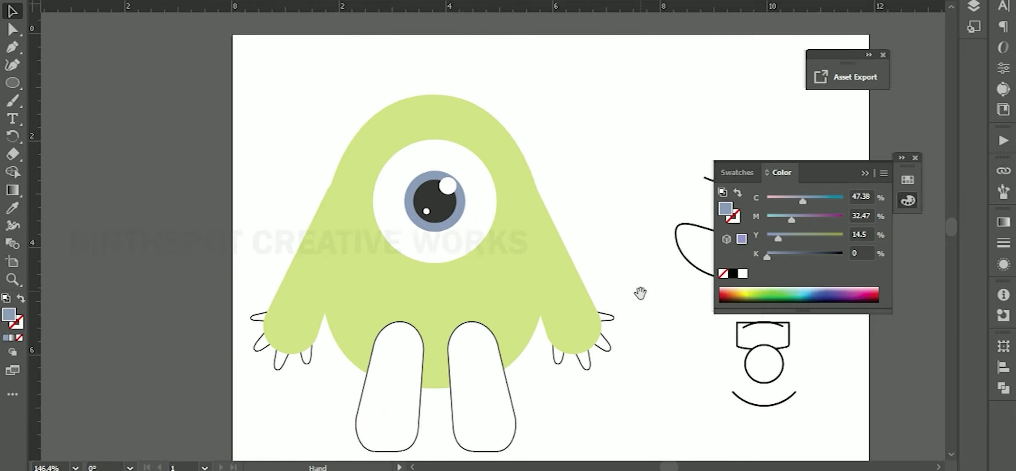
Give the legs and hands the body's green with the Eyedropper
shift+click(388, 393)
shift+click(454, 313)
key(i)
click(580, 349)
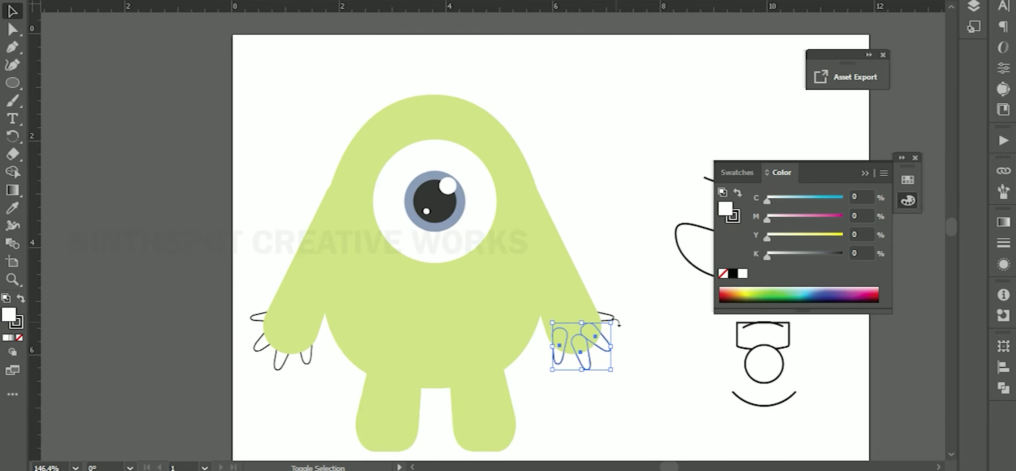
shift+click(404, 284)
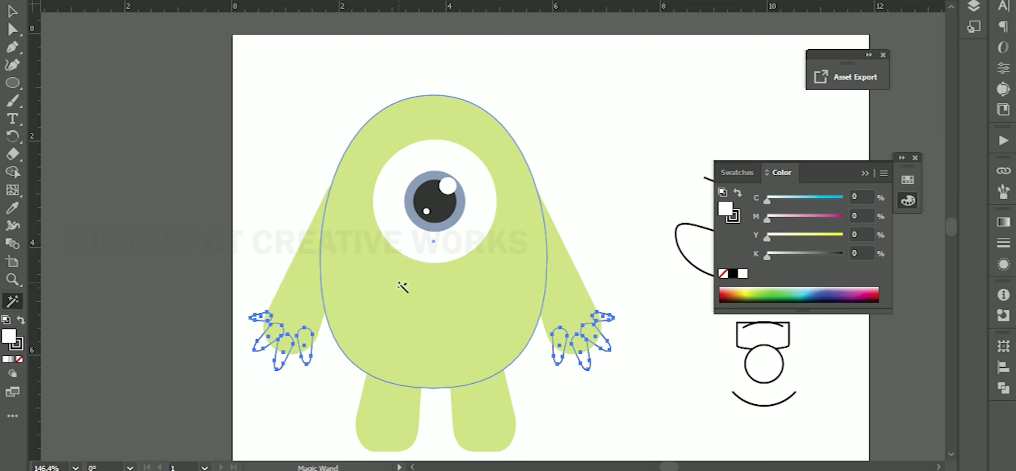
key(i)
key(v)
click(436, 275)
Pen-draw a crescent shape down the body's right side
click(12, 49)
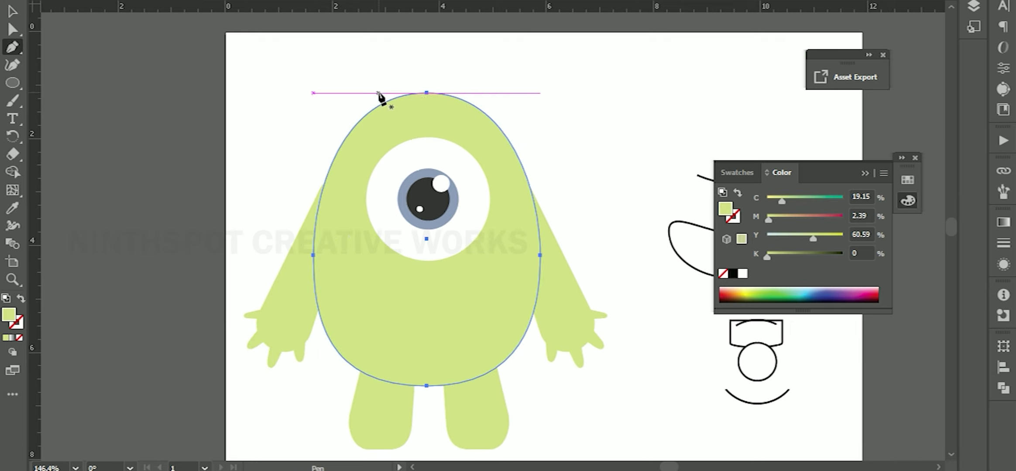
click(370, 97)
drag(509, 232, 506, 230)
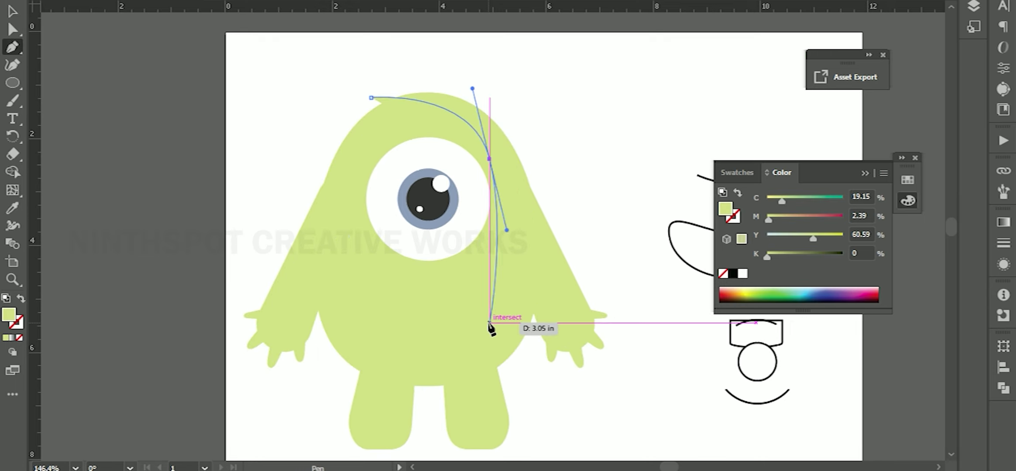
drag(449, 362, 370, 391)
click(317, 350)
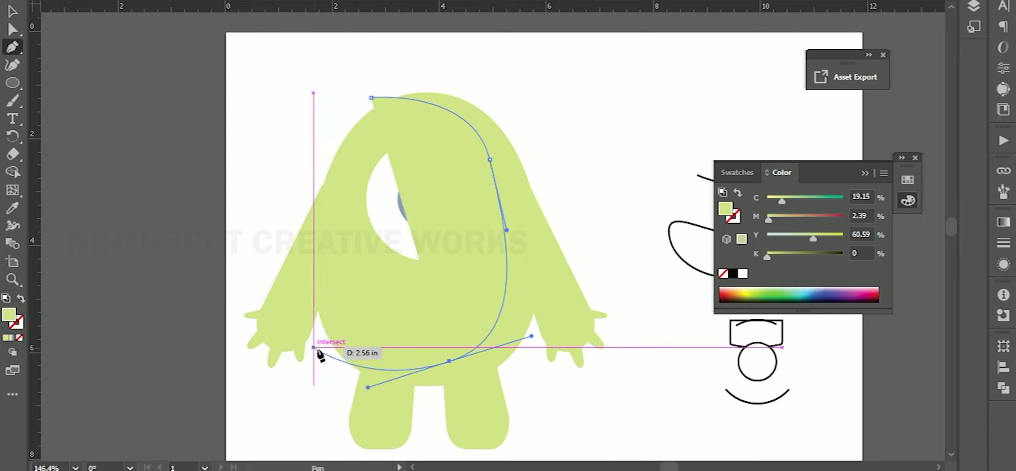
click(330, 440)
scroll(489, 454, down, 1)
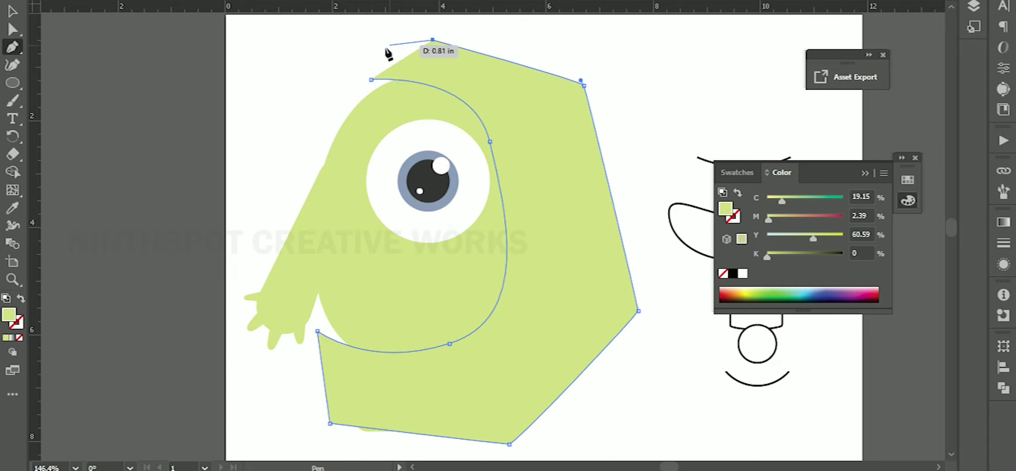
key(v)
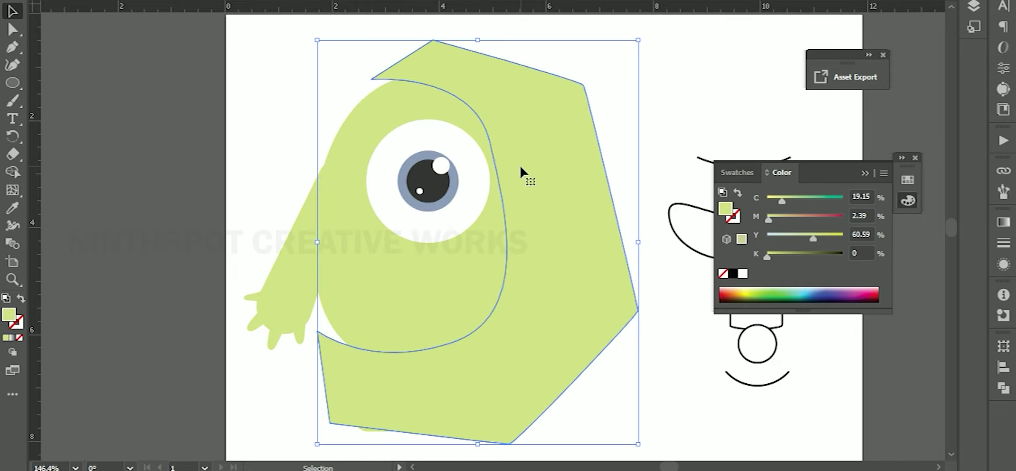
Reshape the crescent's curve beside the eye and fill it white
key(a)
click(490, 141)
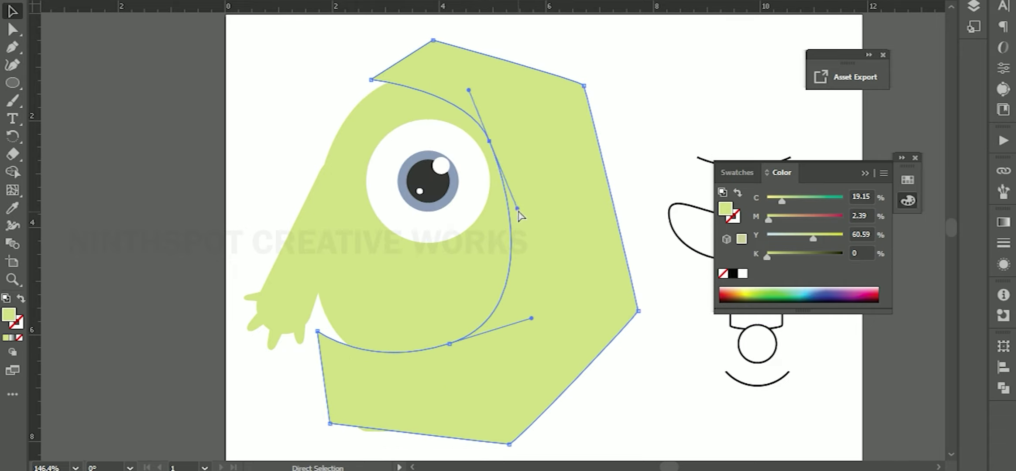
drag(519, 215, 528, 202)
key(v)
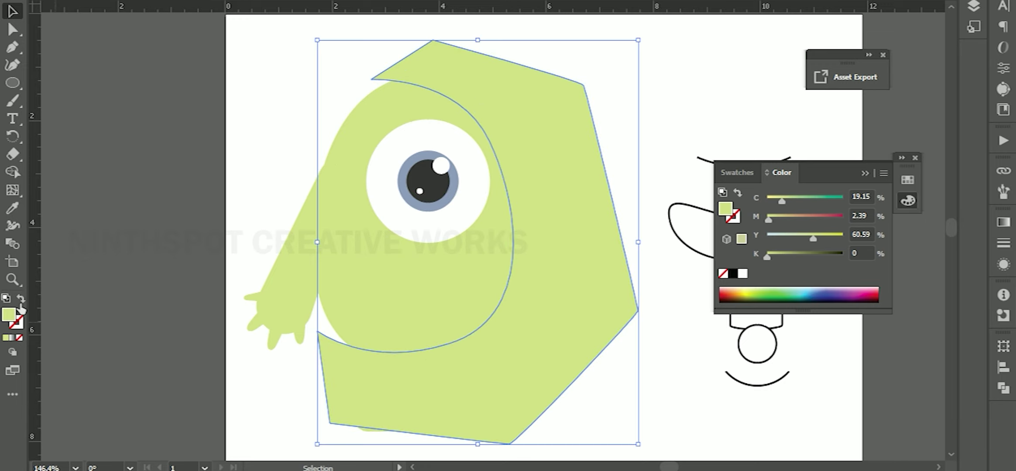
click(5, 298)
click(19, 337)
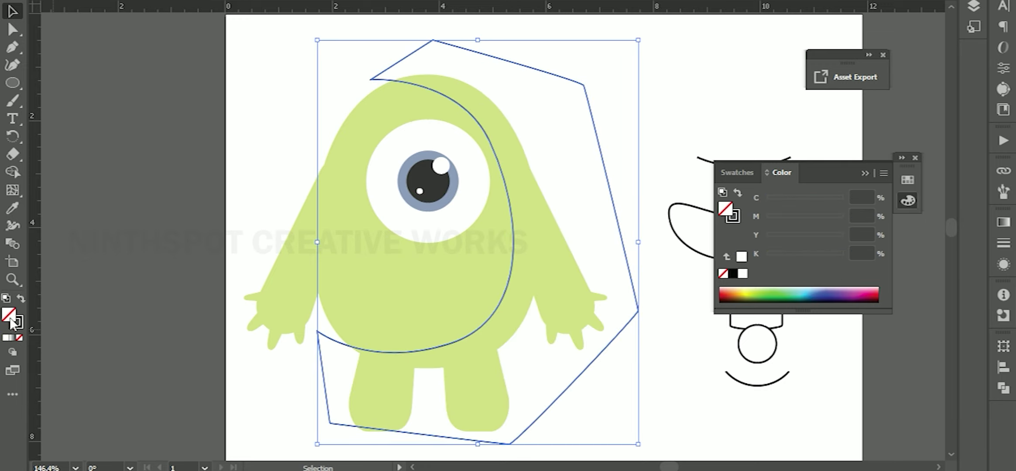
key(shift+x)
click(7, 337)
Test cutting the crescent from the body with Pathfinder, then undo it
click(182, 299)
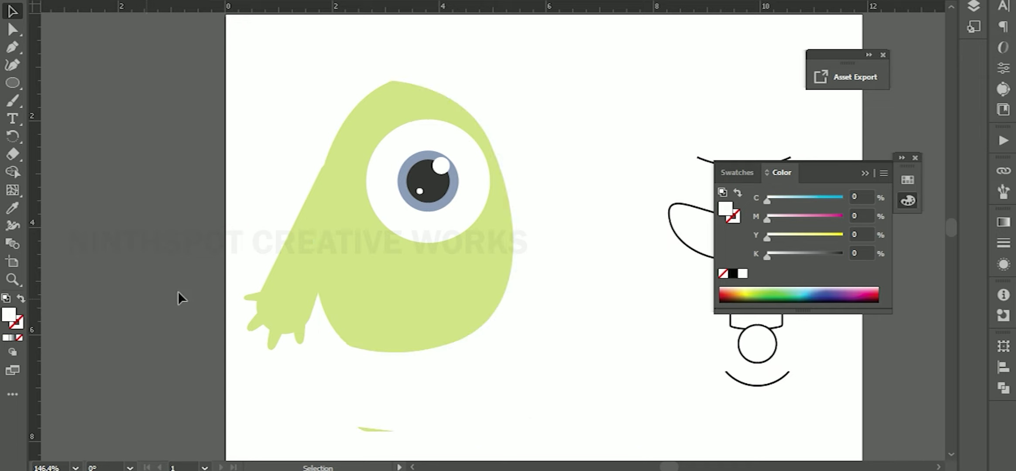
drag(181, 298, 585, 295)
click(1003, 388)
click(832, 418)
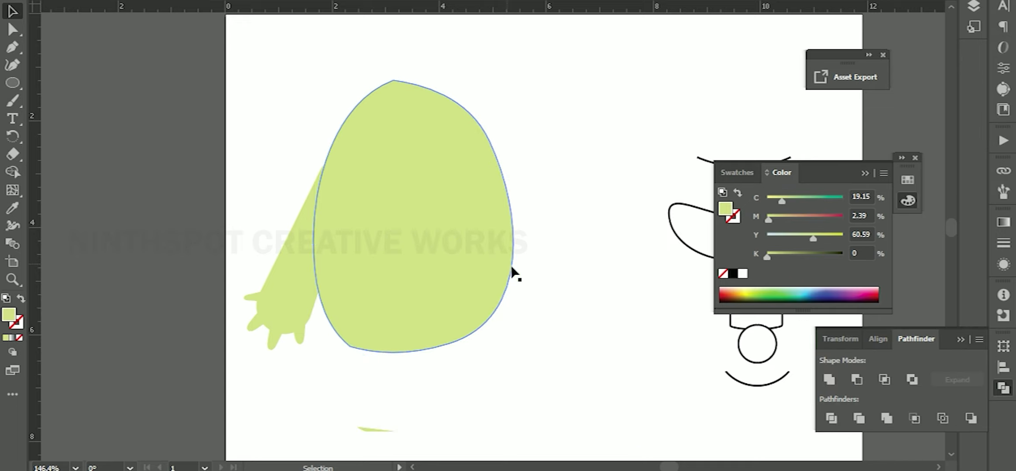
key(ctrl+z)
key(ctrl+z)
key(ctrl+z)
key(ctrl+z)
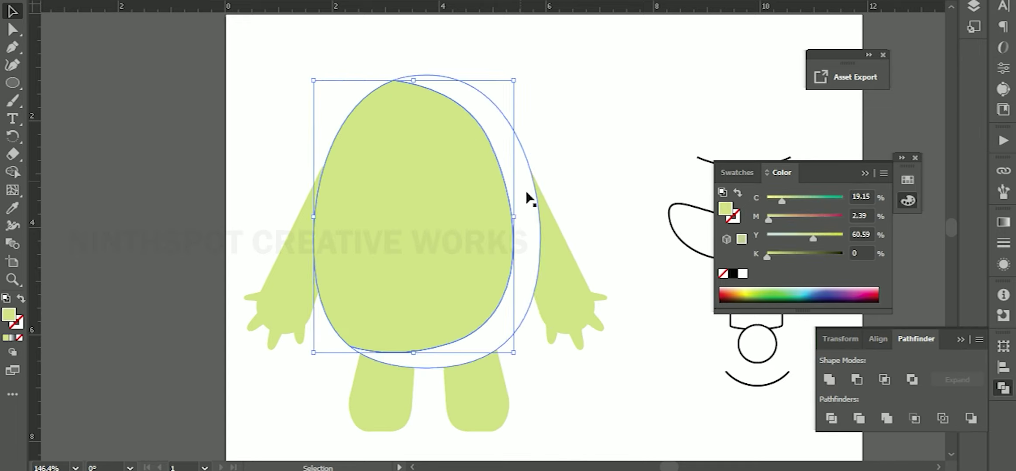
key(ctrl+z)
key(ctrl+z)
key(ctrl+z)
key(ctrl+z)
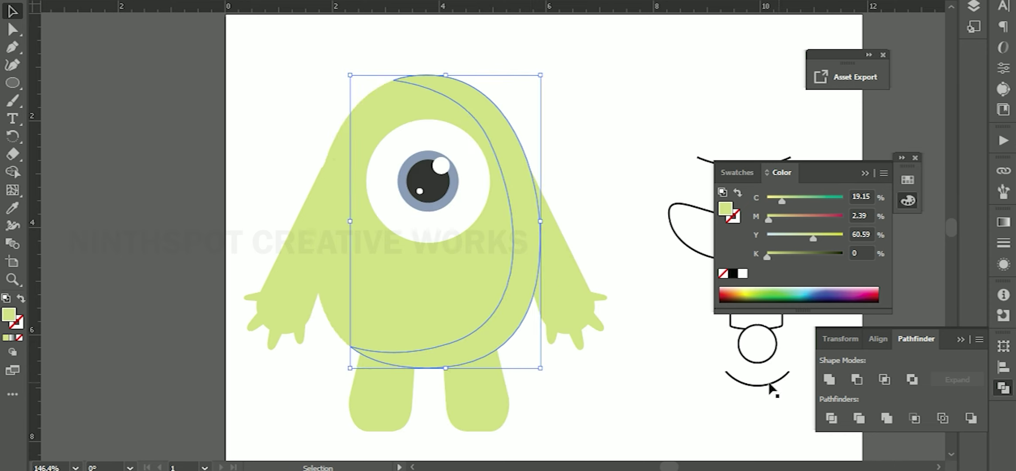
Fill the crescent with a slightly darker green than the body
double_click(9, 314)
click(542, 140)
click(808, 94)
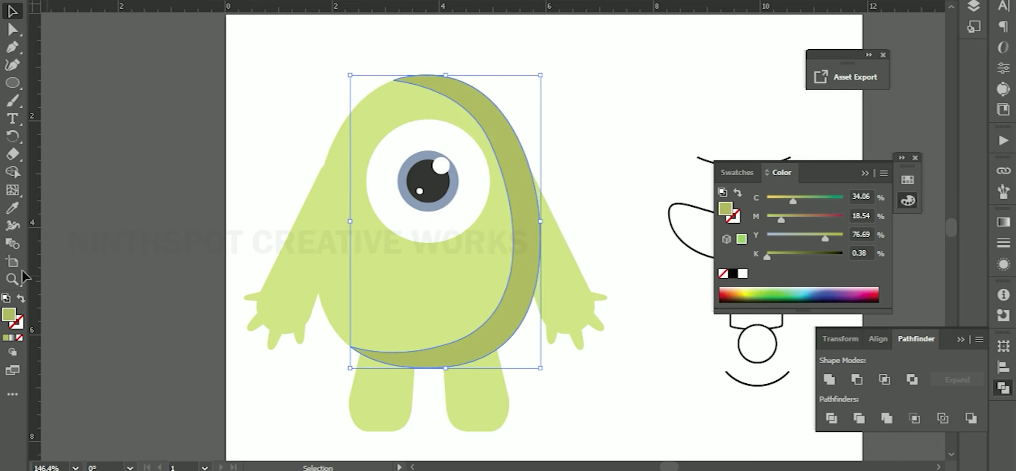
double_click(9, 314)
key(Escape)
key(ctrl+z)
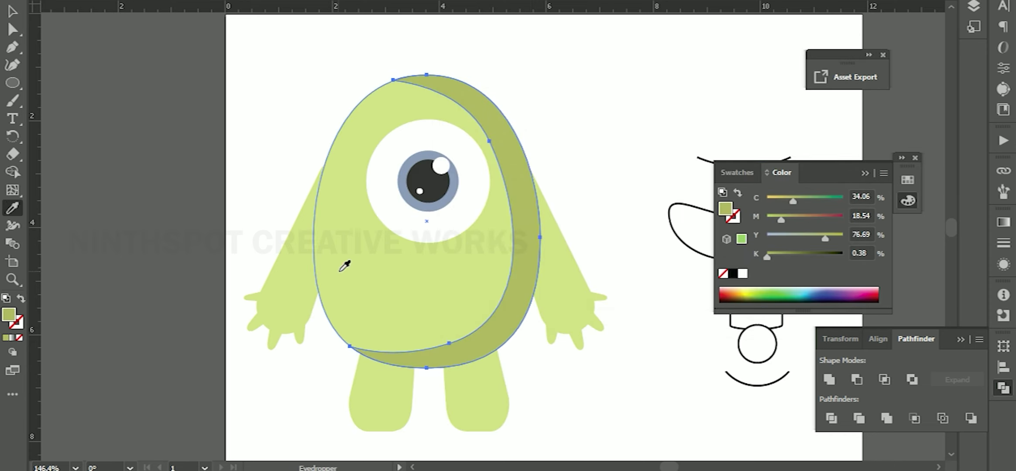
key(ctrl+z)
double_click(8, 316)
click(537, 131)
key(Return)
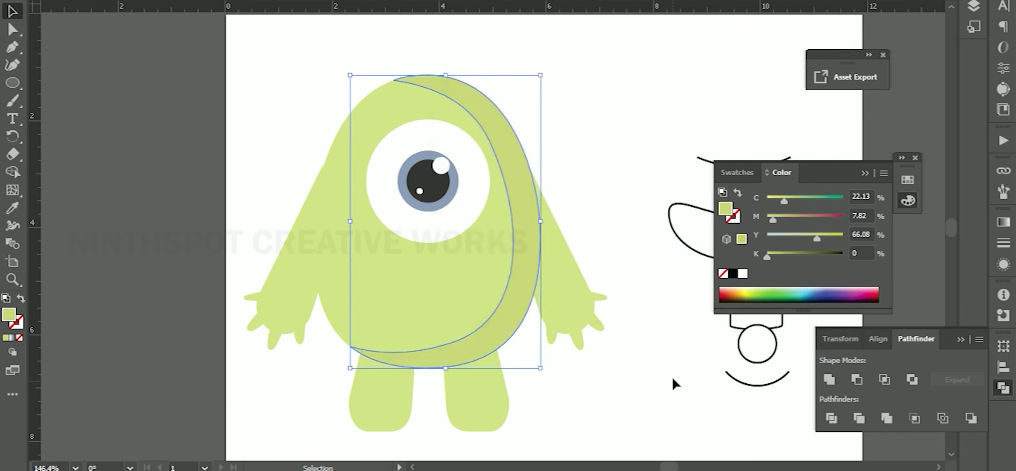
click(672, 377)
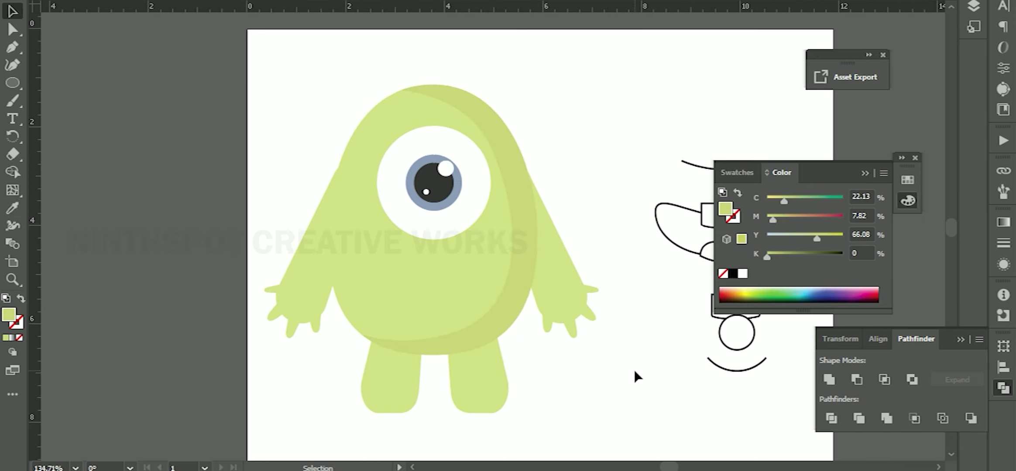
Enlarge the crescent past the body edge and Pathfinder Intersect it with the body ellipse
click(514, 327)
drag(537, 354, 543, 364)
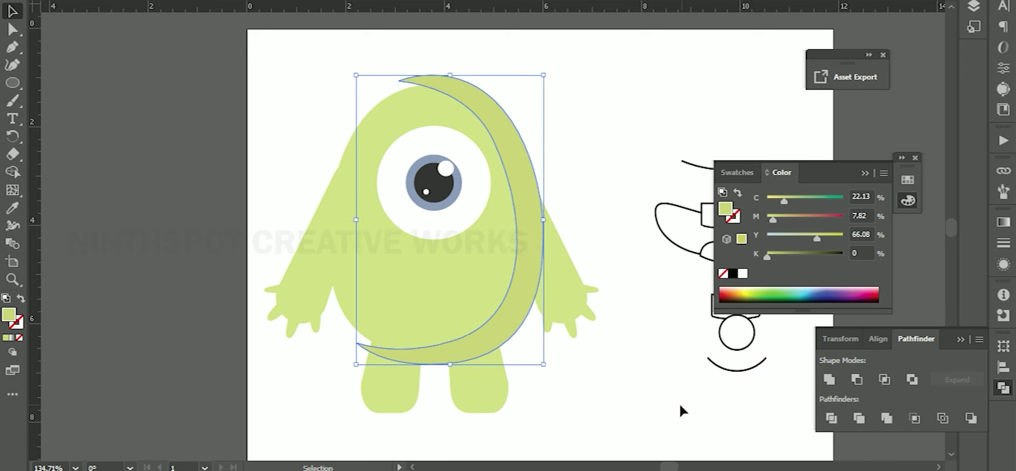
click(401, 268)
key(ctrl+shift+bracketright)
shift+click(451, 86)
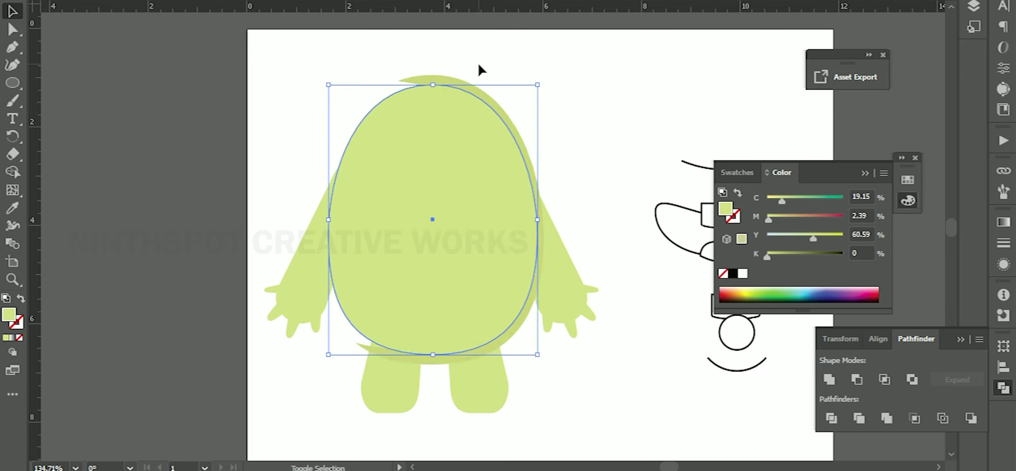
click(883, 380)
Give the trimmed crescent a new green fill
double_click(725, 208)
click(546, 125)
click(805, 93)
click(596, 382)
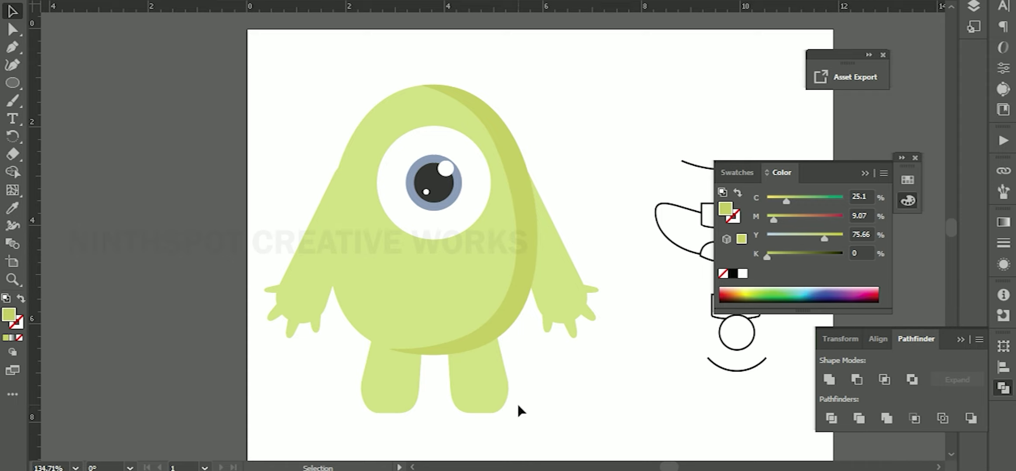
Lighten the crescent to an even paler green highlight
click(522, 301)
double_click(726, 209)
click(522, 114)
click(805, 93)
click(627, 376)
click(521, 301)
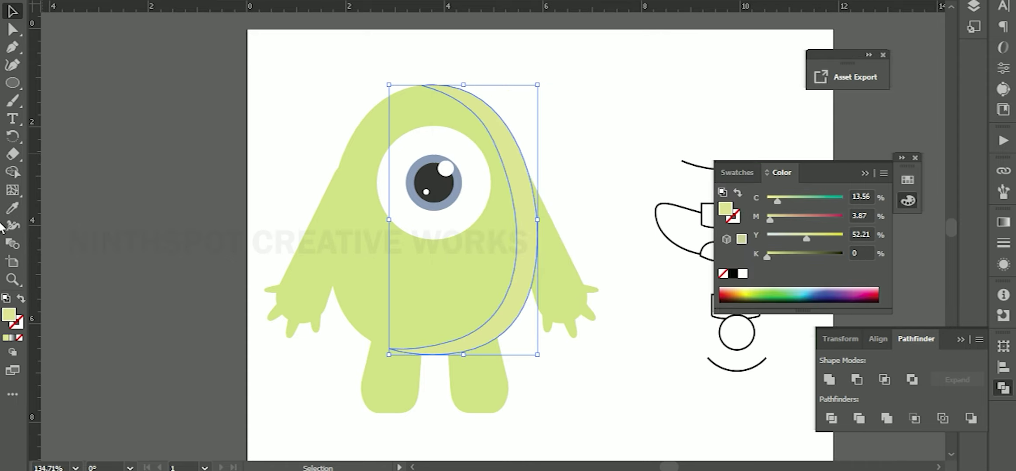
double_click(725, 208)
click(807, 98)
click(638, 345)
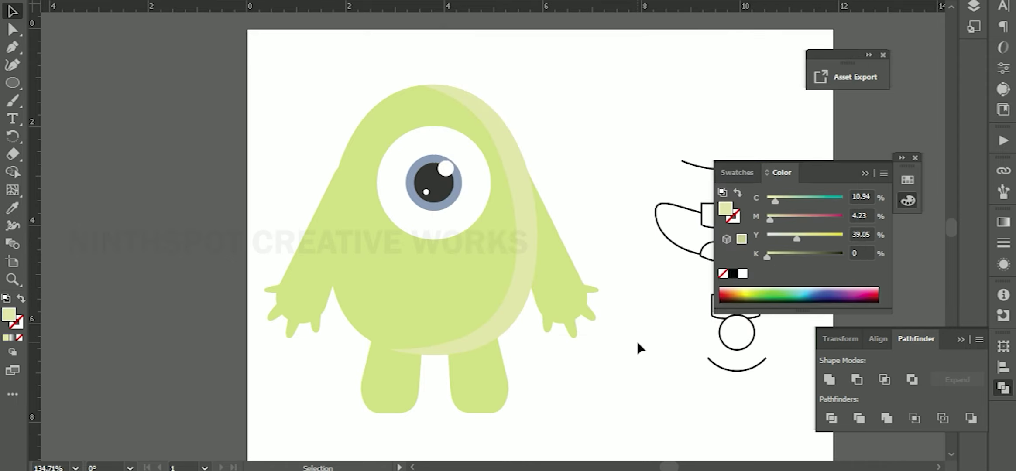
Pen-draw a closed shading shape along the left arm and reshape its curve
key(p)
click(336, 125)
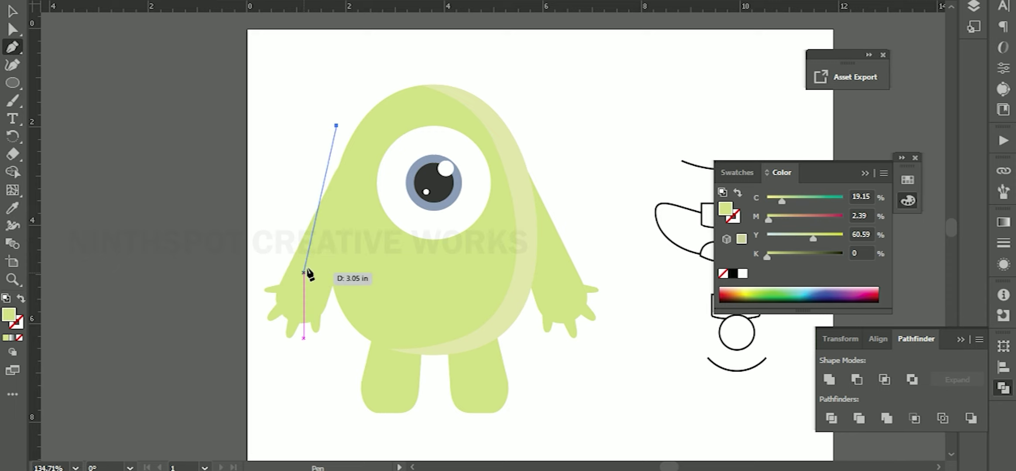
drag(307, 278, 313, 299)
click(275, 364)
click(339, 364)
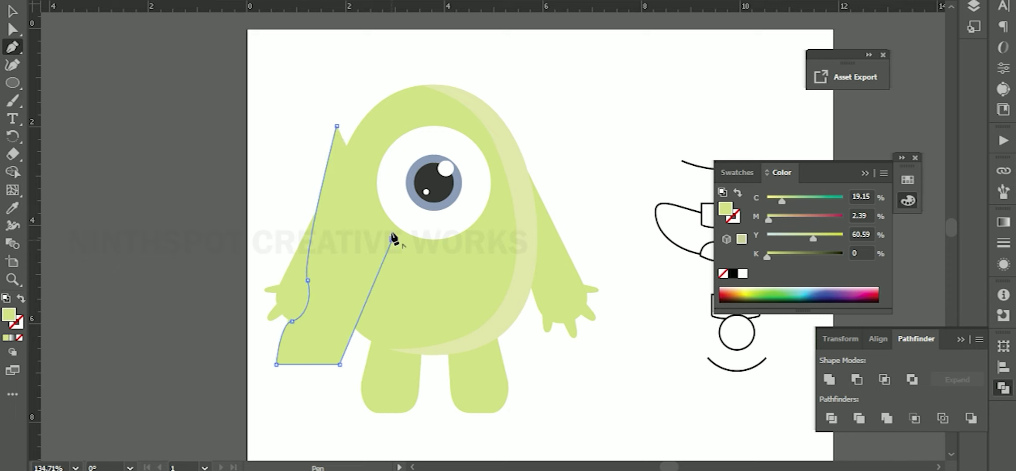
click(337, 127)
scroll(309, 323, up, 2)
key(v)
drag(305, 206, 322, 220)
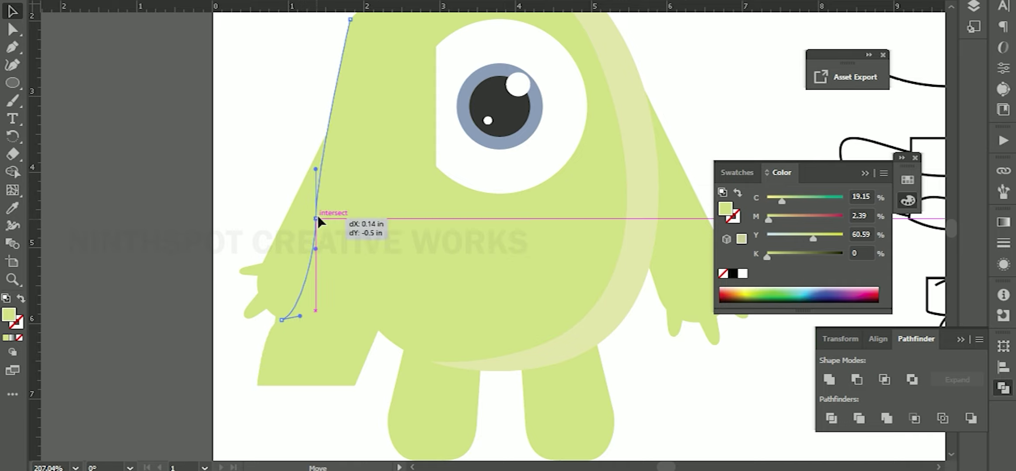
scroll(306, 295, down, 2)
Copy the arm shape and reflect it vertically onto the right arm
drag(295, 295, 529, 375)
right_click(544, 374)
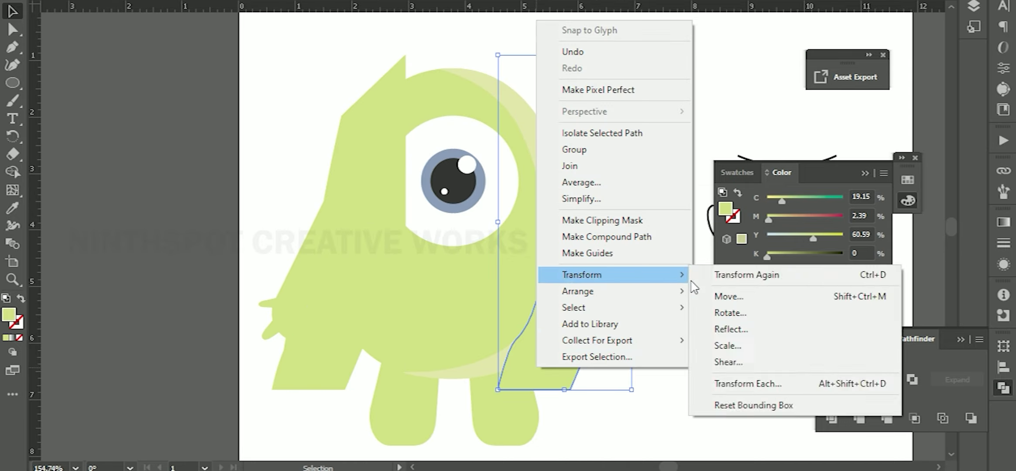
click(727, 325)
click(527, 302)
right_click(590, 289)
click(777, 247)
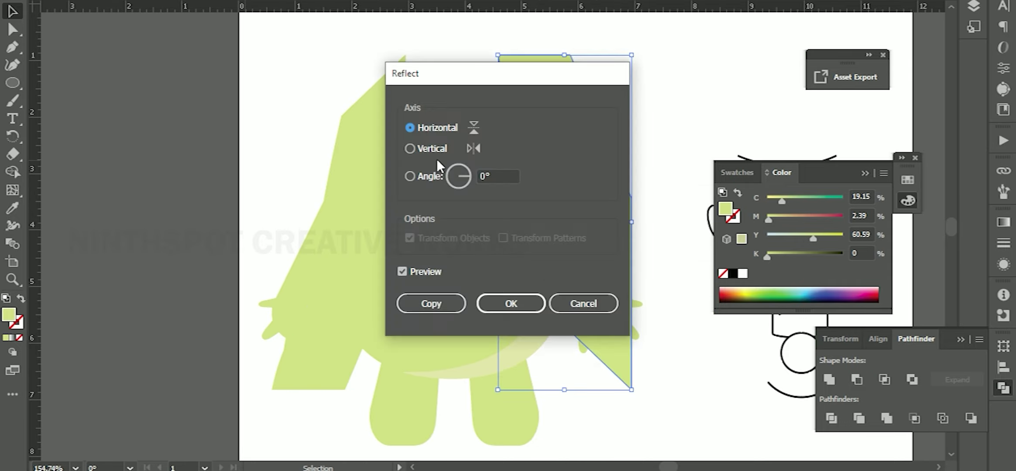
click(517, 238)
drag(542, 347, 612, 292)
Select the right arm shapes, highlight stripe and fingers, and apply a context-menu command
key(a)
shift+click(349, 296)
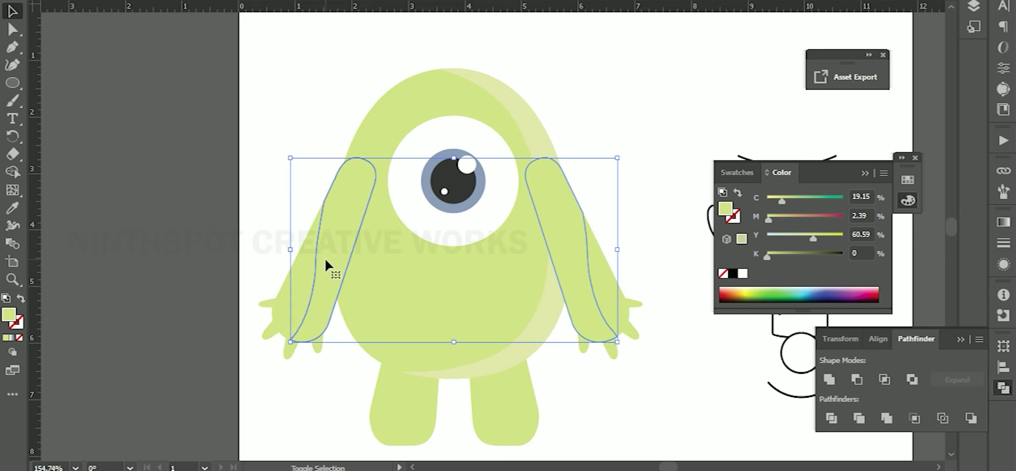
shift+click(600, 275)
shift+click(611, 345)
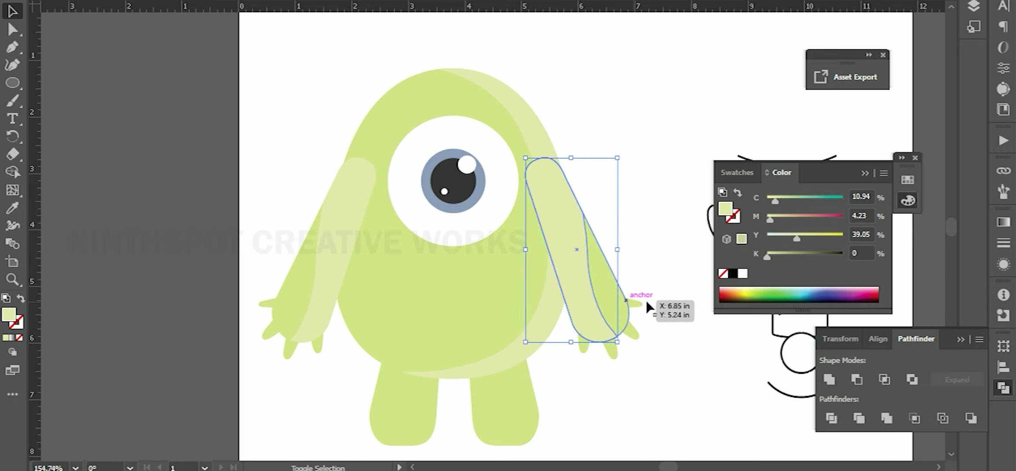
right_click(583, 367)
click(672, 104)
Recolour the left arm's stripe to darker olive C4BF6C
key(a)
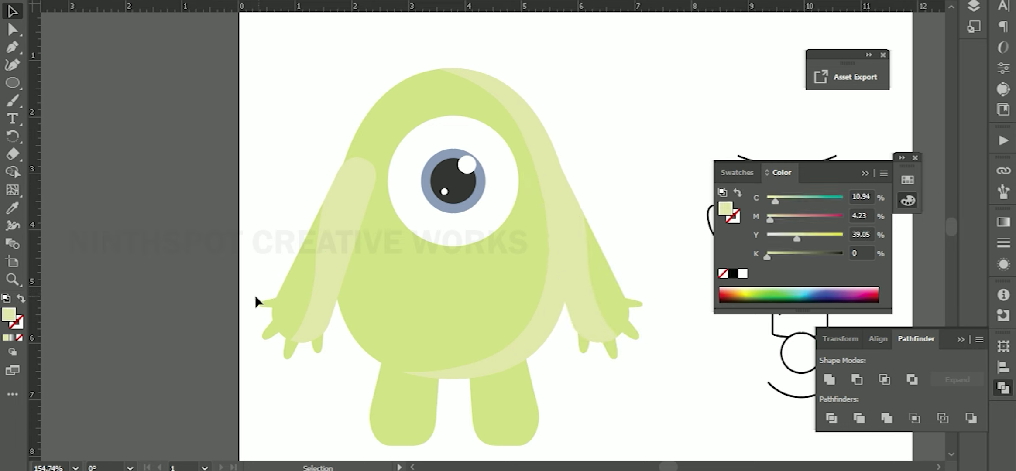
drag(256, 297, 320, 398)
key(v)
click(668, 392)
click(303, 320)
double_click(725, 209)
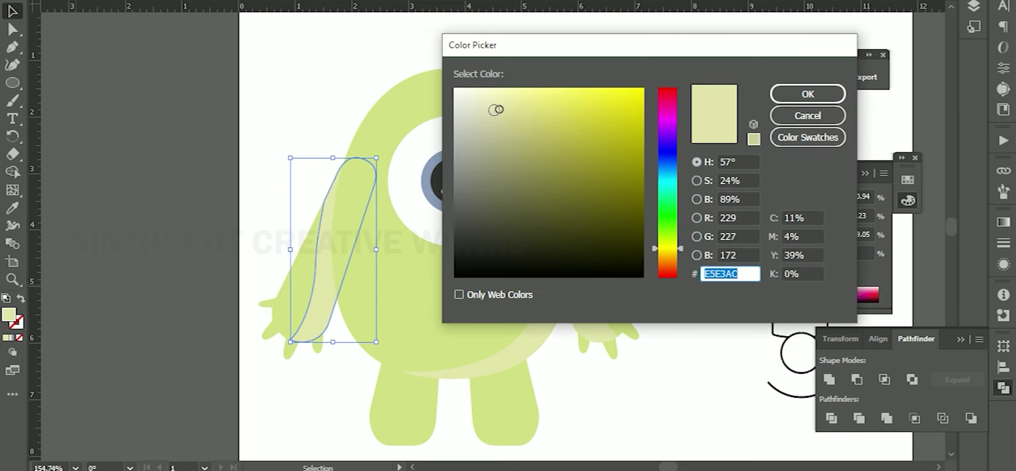
key(Return)
Delete the right arm's highlight stripe
click(564, 311)
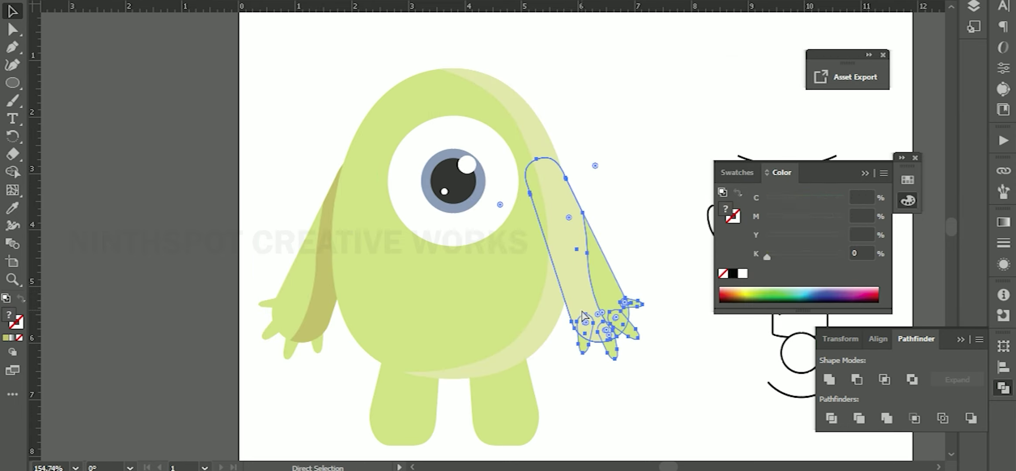
click(573, 282)
key(Delete)
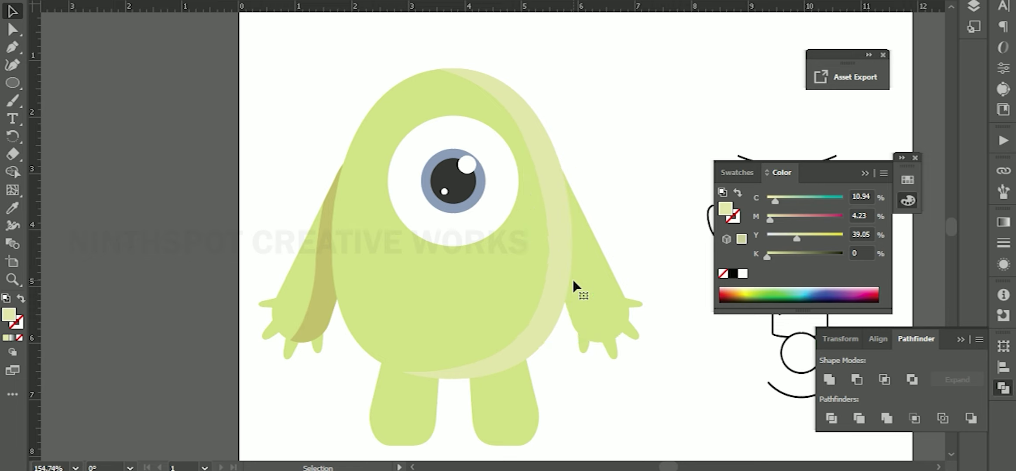
Pen-draw a stripe over the right arm and Intersect it with the arm in Pathfinder
key(p)
click(540, 94)
drag(593, 293, 596, 301)
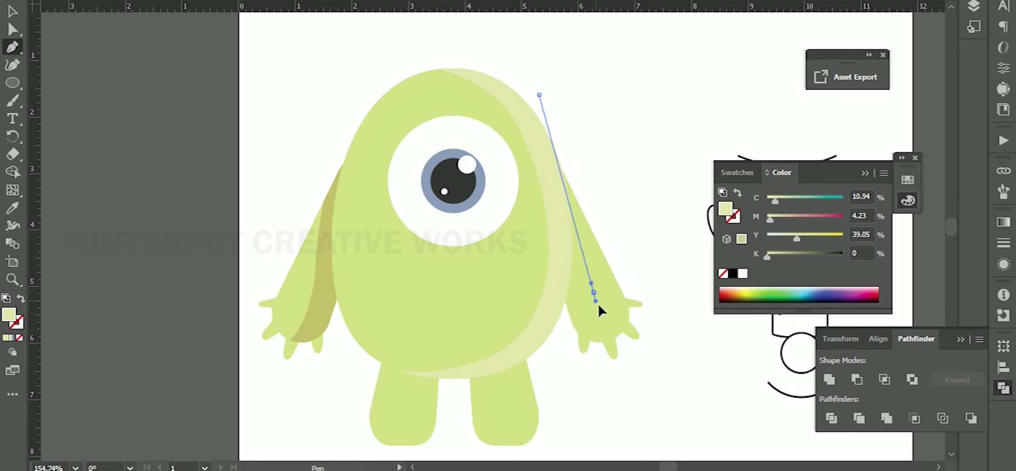
click(594, 385)
click(483, 63)
click(540, 95)
key(v)
click(608, 271)
key(ctrl+shift+bracketright)
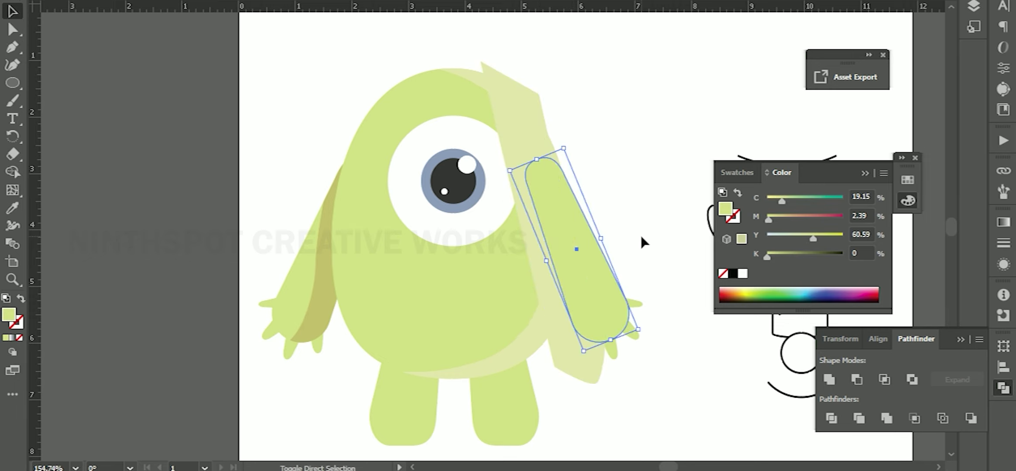
click(885, 379)
Eyedrop the darker olive shade from the left arm onto the new strip
key(i)
click(343, 265)
key(v)
click(597, 291)
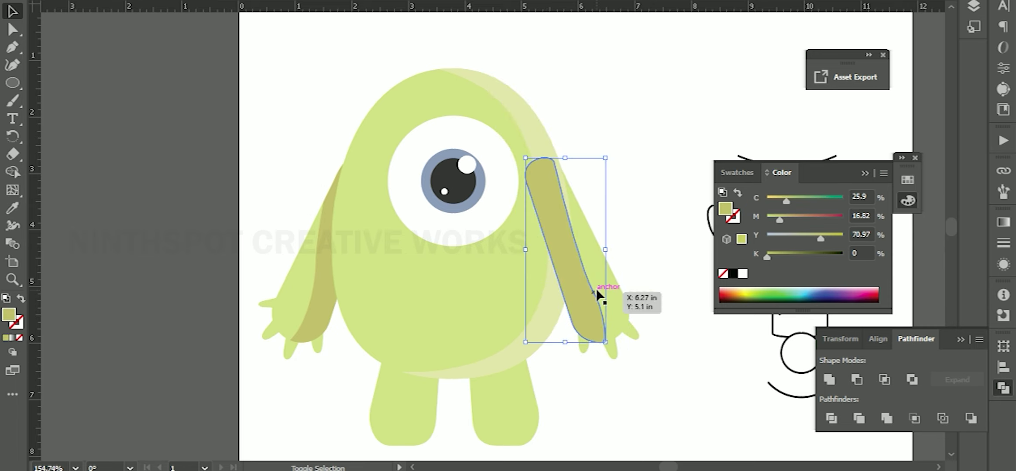
click(696, 336)
Pull the shade strip's lower anchor to fit the right hand
key(z)
drag(580, 332, 660, 335)
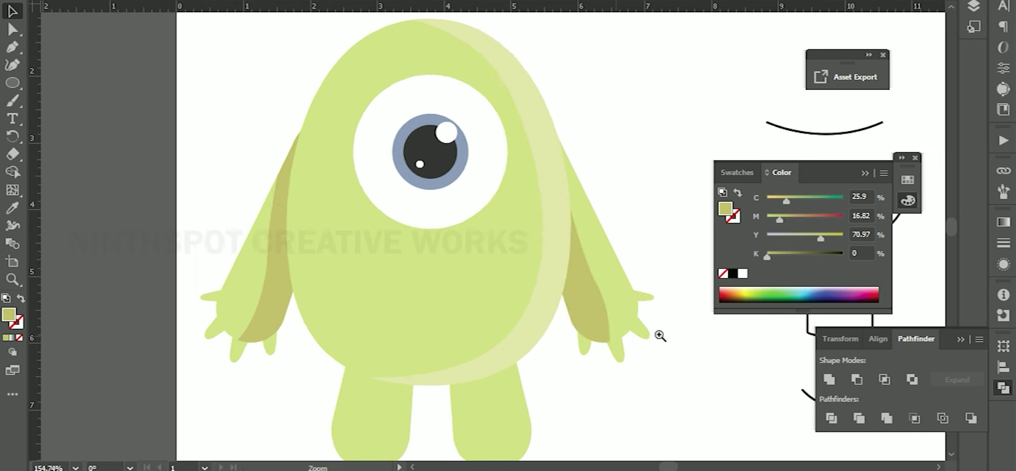
key(a)
click(632, 283)
drag(608, 235, 594, 234)
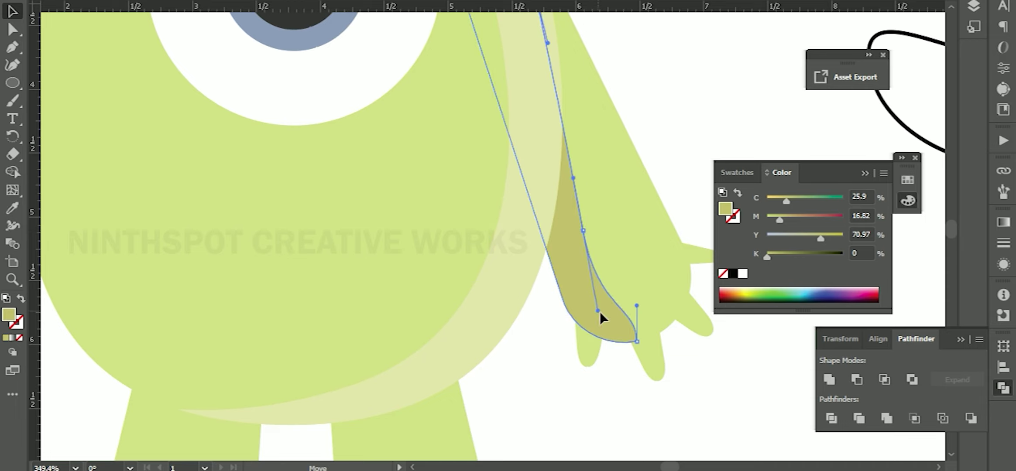
key(z)
alt+click(504, 323)
click(476, 222)
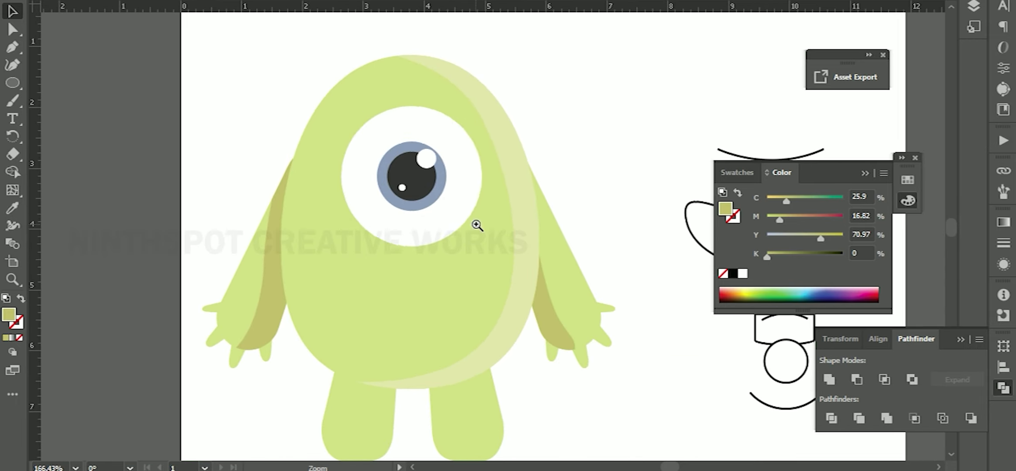
key(v)
click(454, 211)
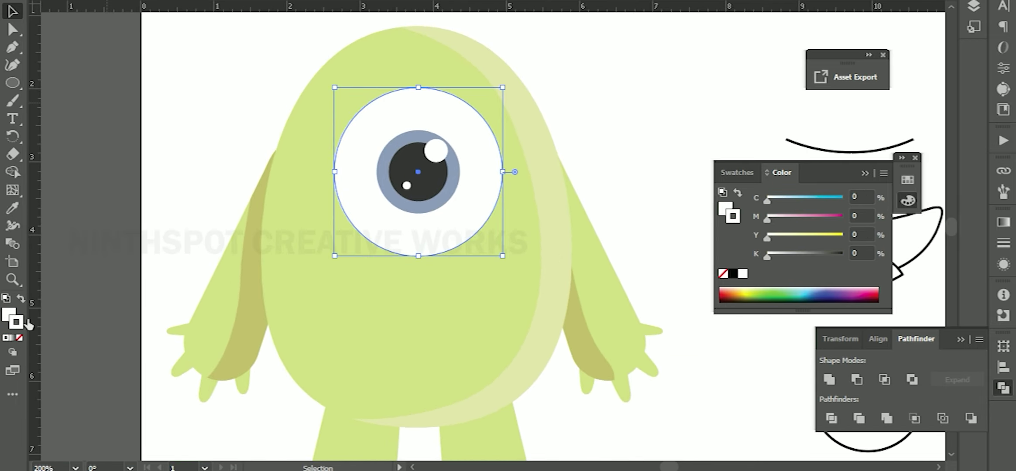
Set the eye circle's stroke colour to 505050 in the Color Picker
double_click(27, 322)
text(505050)
key(Return)
click(663, 165)
scroll(593, 345, down, 2)
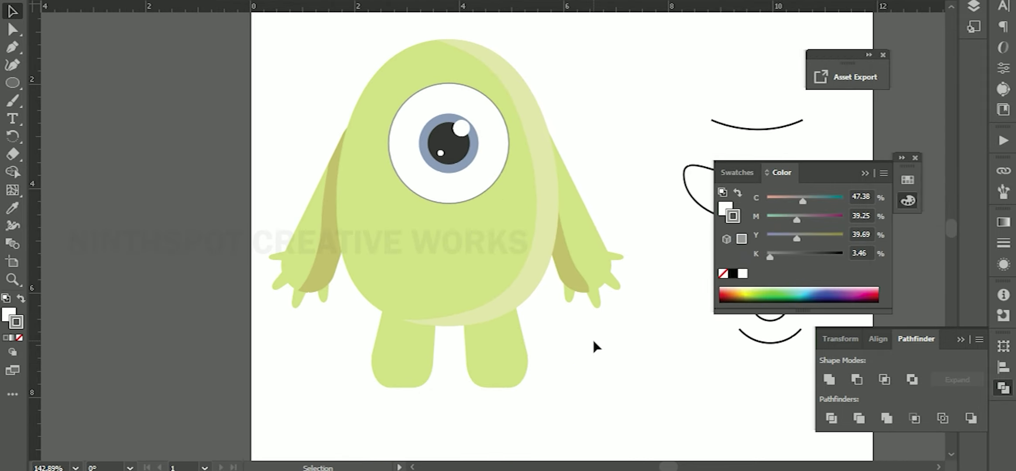
scroll(593, 340, up, 1)
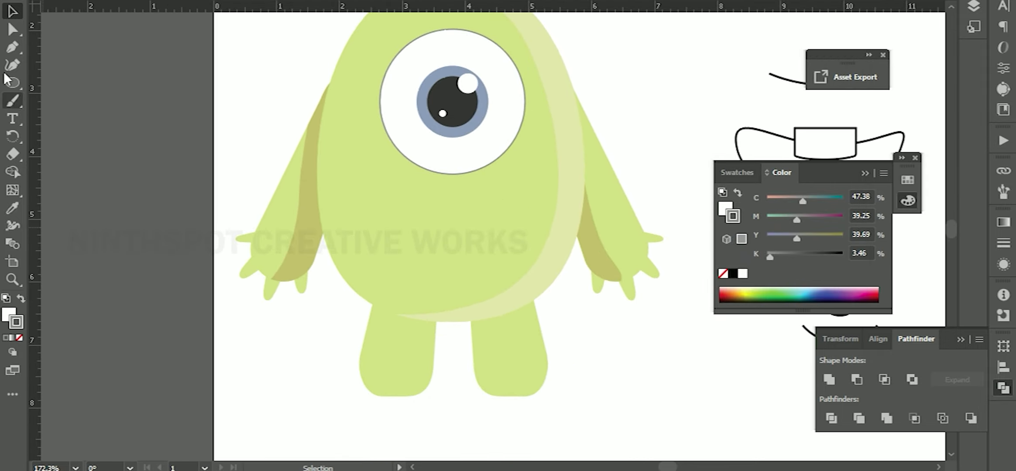
Pen a shade sliver on the left leg, Intersect it, and eyedrop the darker arm-shade colour
click(367, 422)
drag(423, 357, 431, 329)
click(411, 282)
click(451, 293)
drag(443, 413, 443, 419)
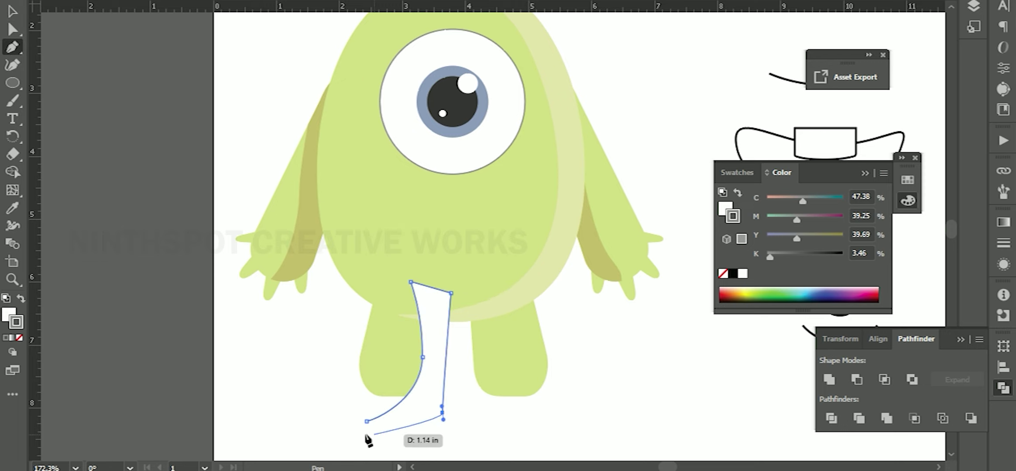
shift+click(463, 371)
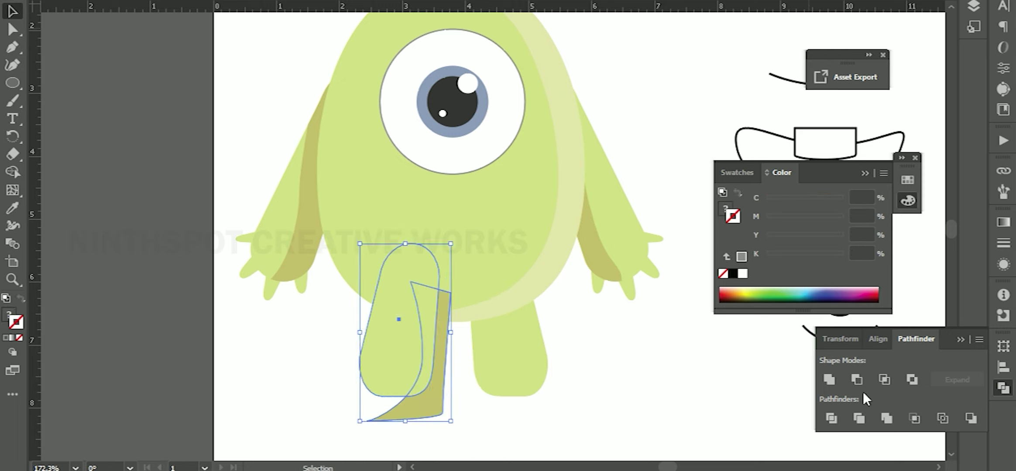
click(884, 379)
key(i)
click(605, 227)
Reflect a copy of the shaded leg and place it as the right leg
shift+click(435, 385)
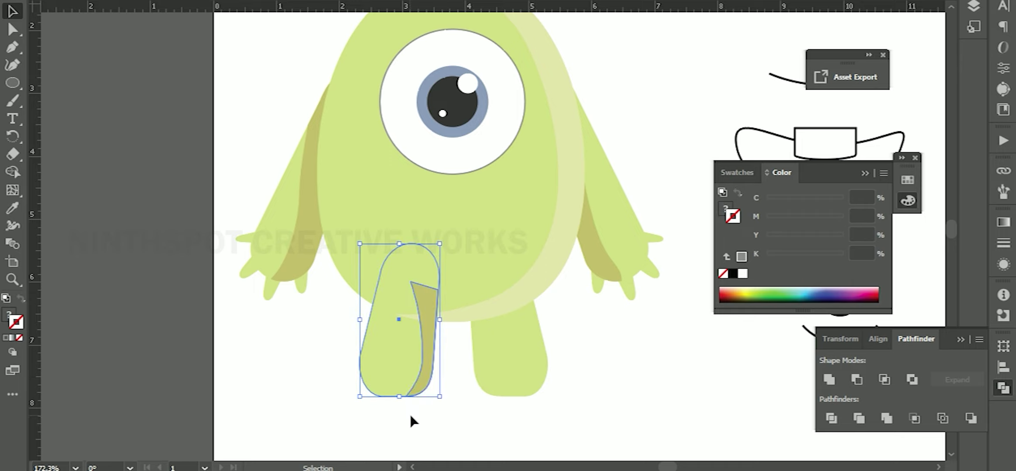
right_click(412, 391)
click(624, 352)
drag(431, 75, 675, 79)
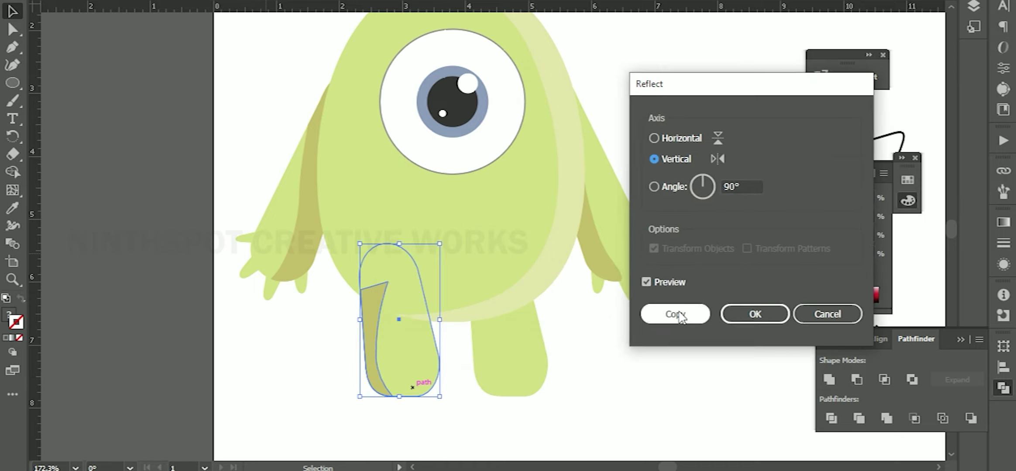
click(680, 310)
drag(409, 338, 521, 338)
key(ctrl+minus)
drag(568, 436, 350, 353)
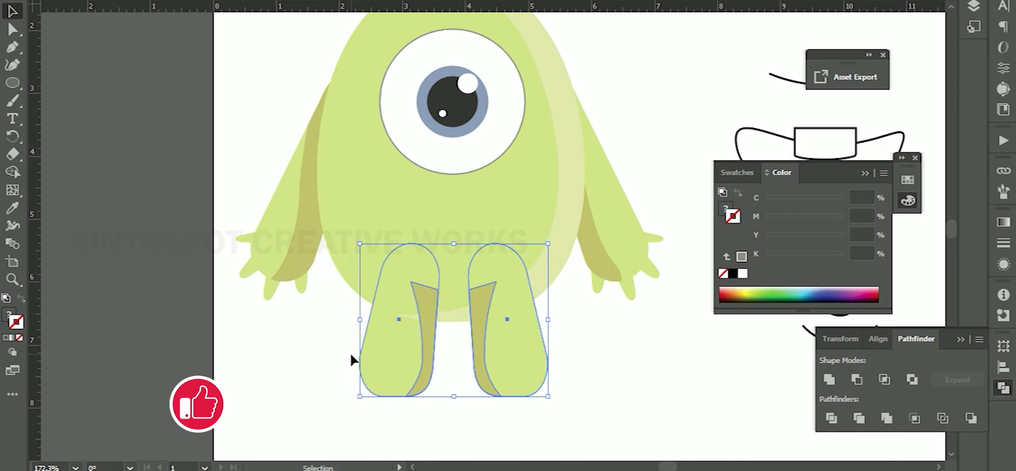
key(z)
alt+click(447, 308)
Select the legs, body, arms and fingers and check their fill colour
key(v)
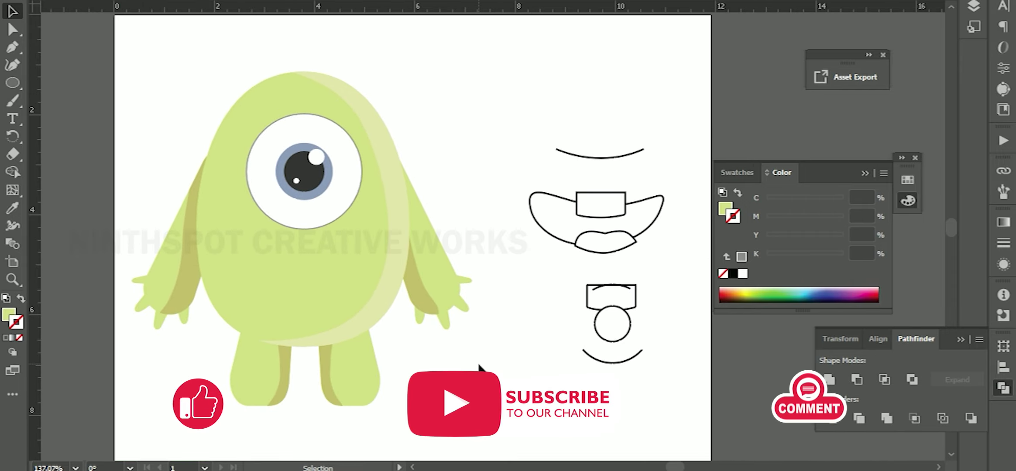
click(284, 305)
shift+click(163, 276)
shift+click(148, 320)
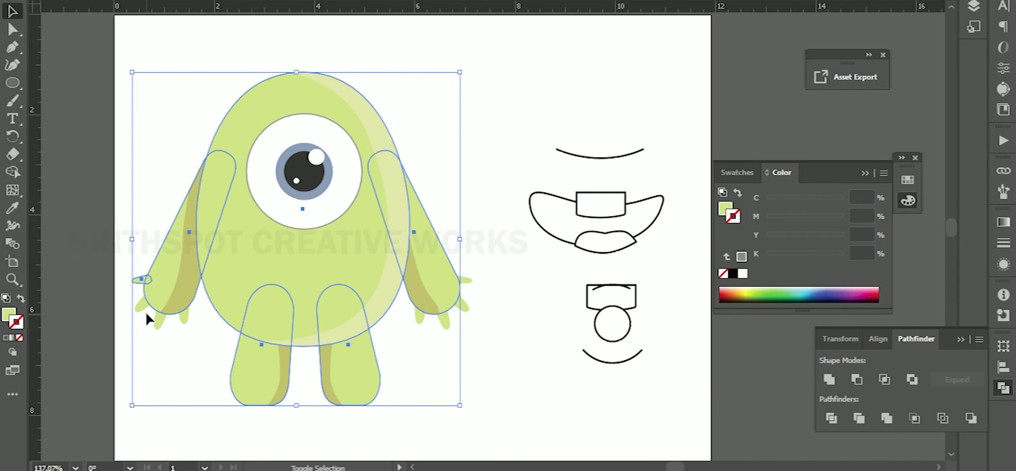
shift+click(440, 326)
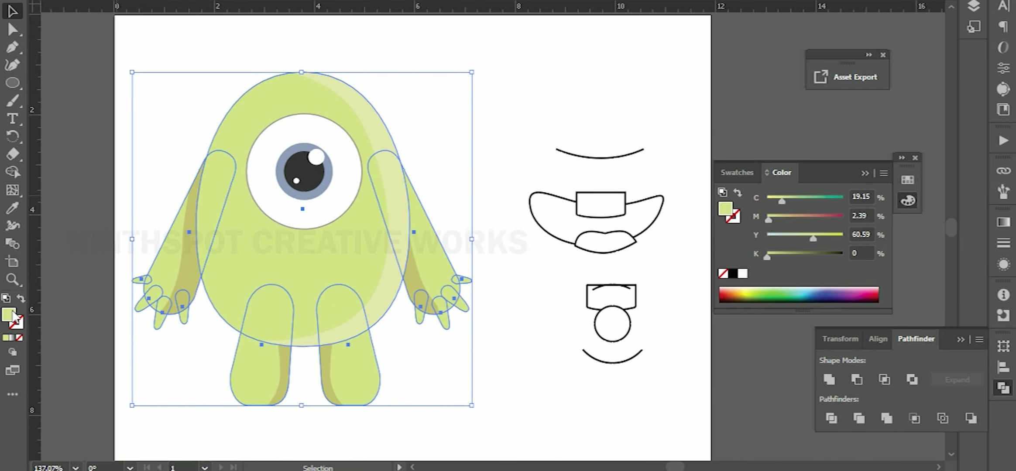
double_click(725, 208)
click(773, 94)
Move the curved mouth line onto the belly and remove its fill
scroll(540, 344, down, 2)
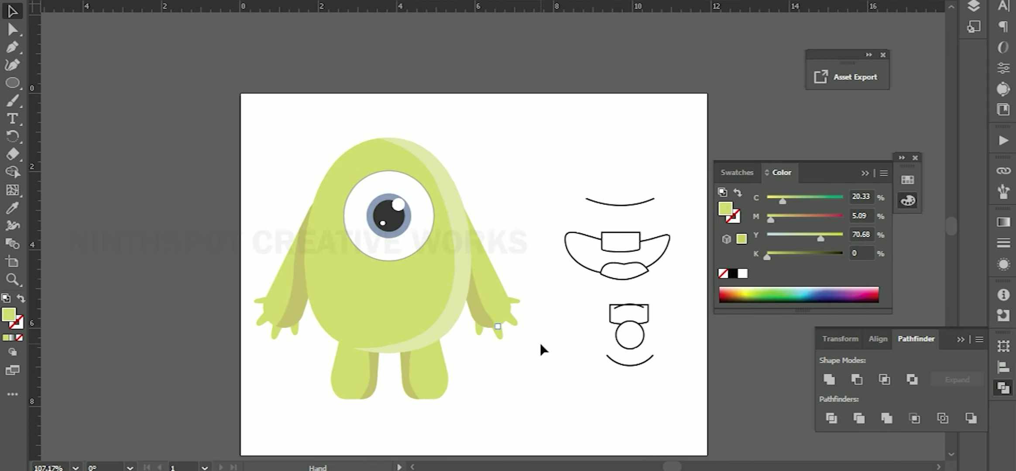
mouse_move(540, 343)
mouse_down()
mouse_move(371, 255)
mouse_move(423, 256)
mouse_up()
click(19, 338)
scroll(465, 272, up, 2)
Delete the extra segment from the duplicated lower curve
scroll(438, 251, down, 2)
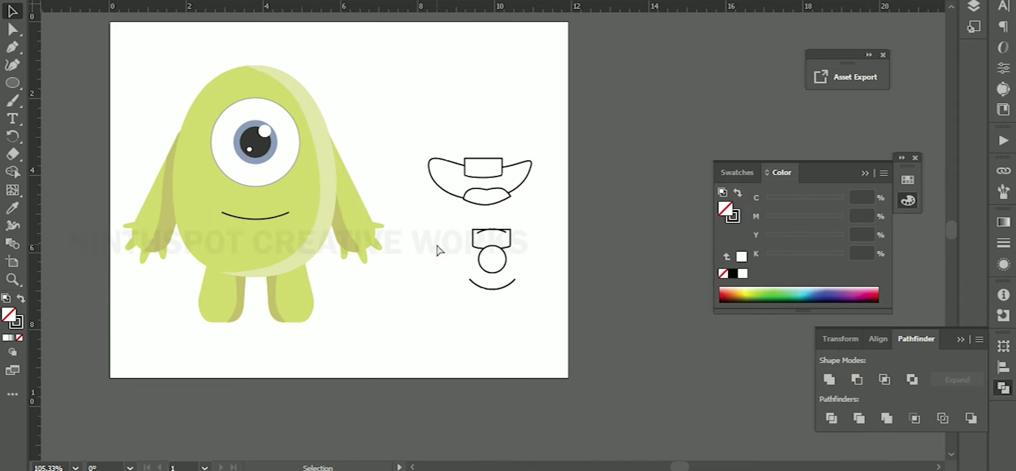
scroll(296, 262, up, 2)
scroll(326, 251, up, 2)
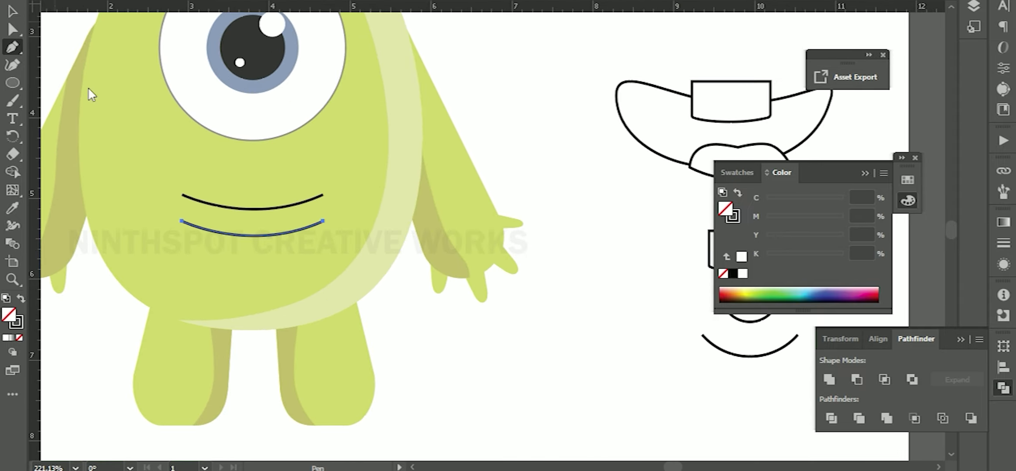
key(Delete)
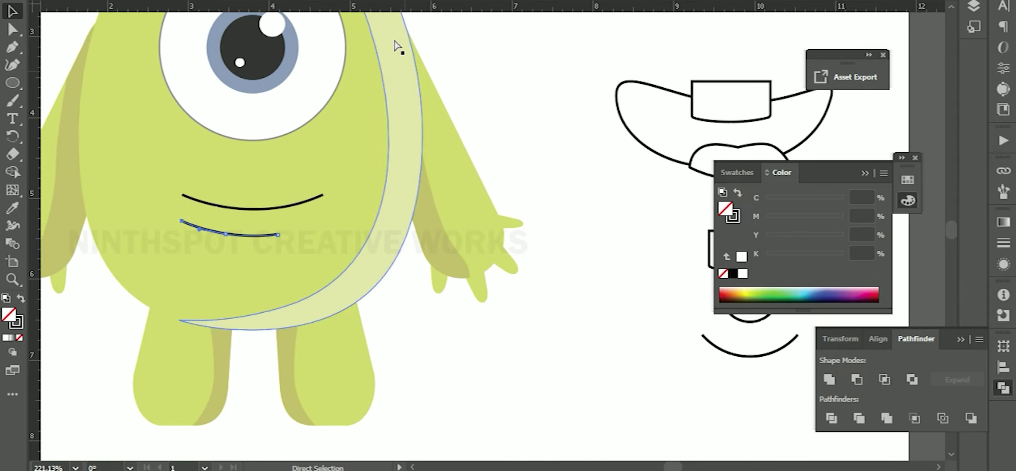
scroll(399, 41, down, 2)
scroll(229, 266, up, 3)
Give the lower curve a tapered width profile, thinner stroke and raised right end
click(192, 257)
click(257, 14)
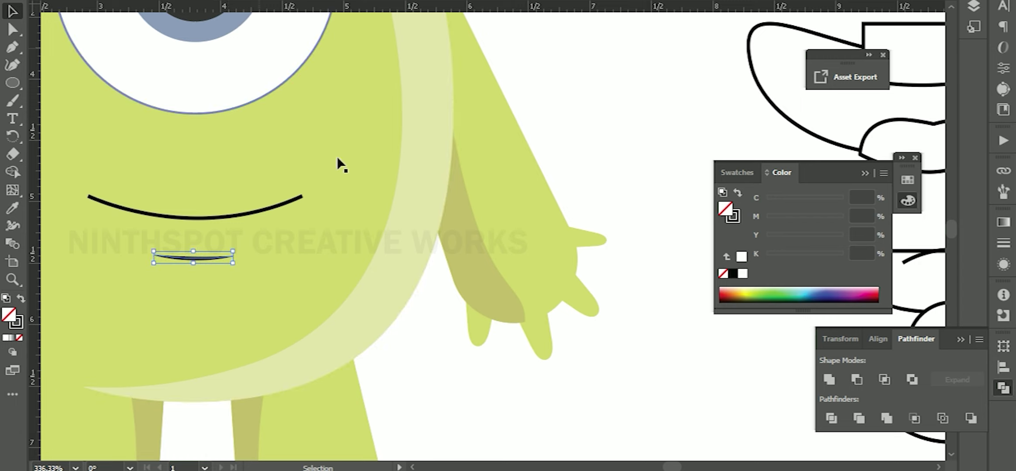
click(220, 235)
scroll(393, 310, up, 2)
drag(404, 300, 405, 294)
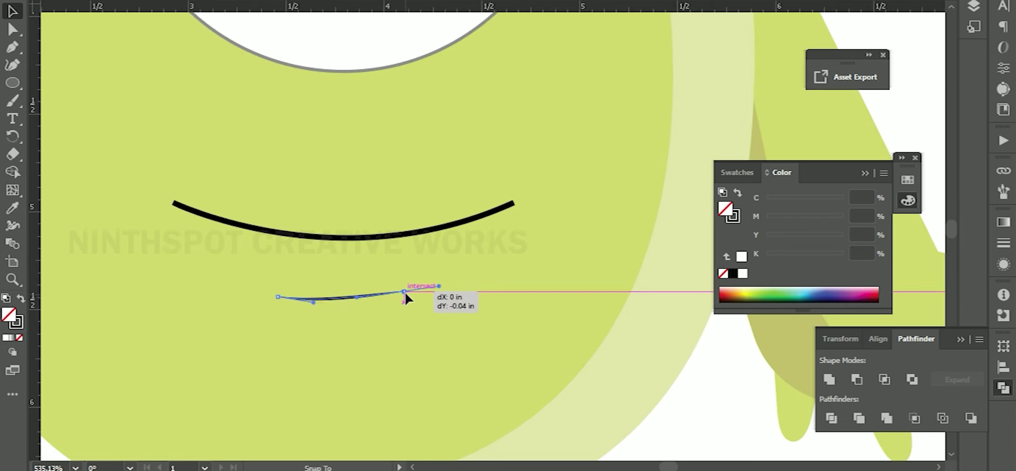
click(318, 299)
key(ctrl+0)
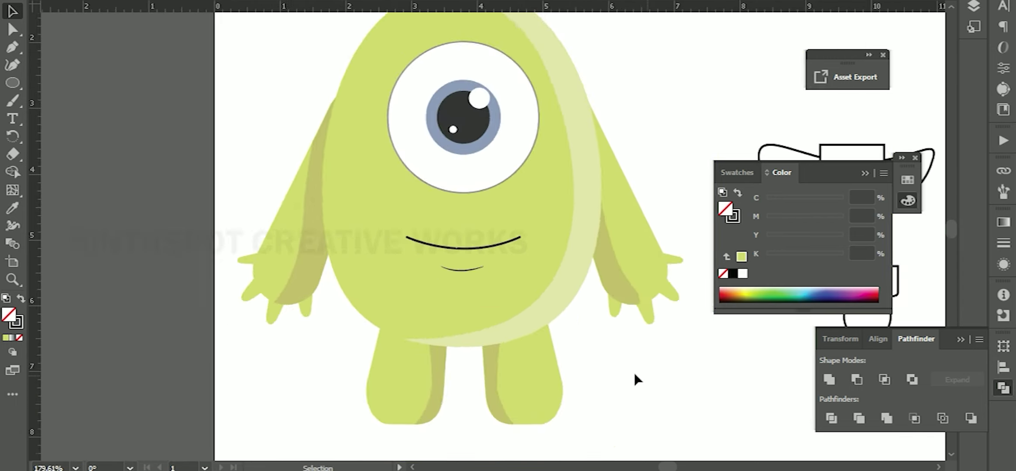
scroll(464, 345, up, 2)
scroll(464, 345, down, 2)
click(595, 266)
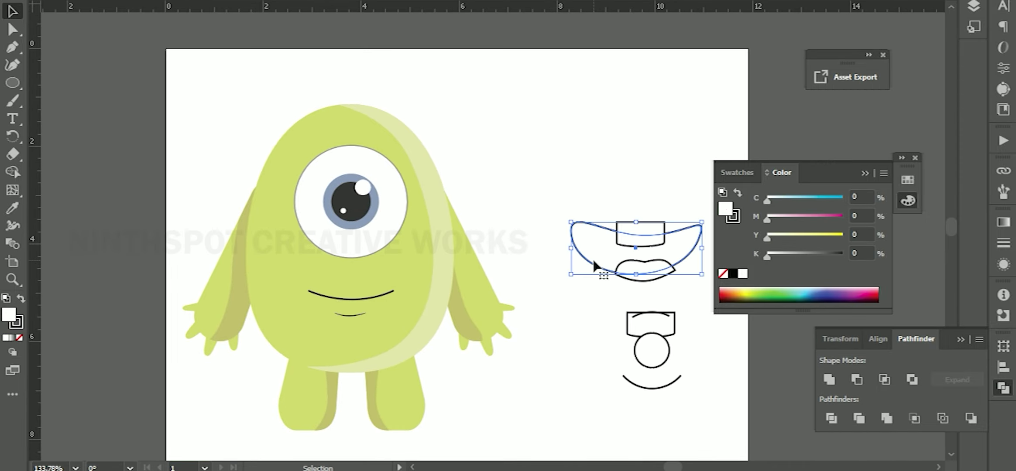
Set fill colours for the open mouth and teeth, removing the teeth outline
double_click(10, 315)
click(808, 93)
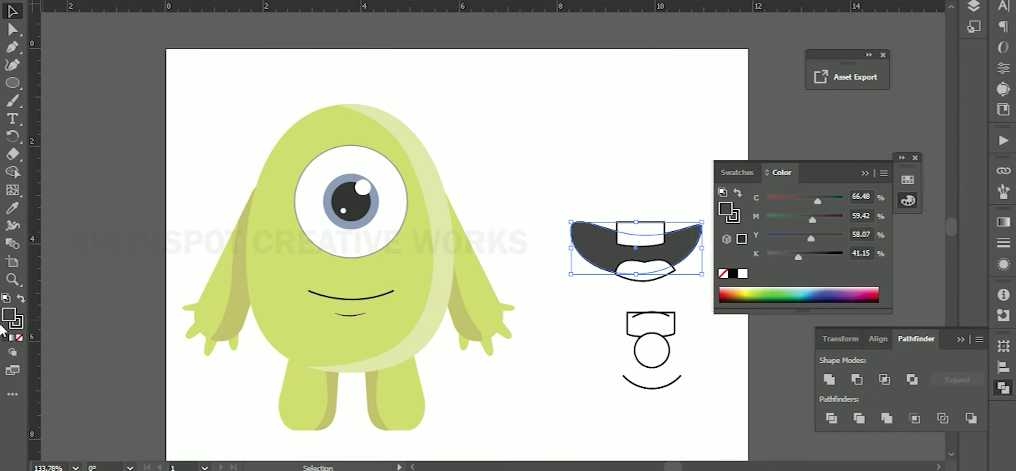
click(651, 233)
click(19, 337)
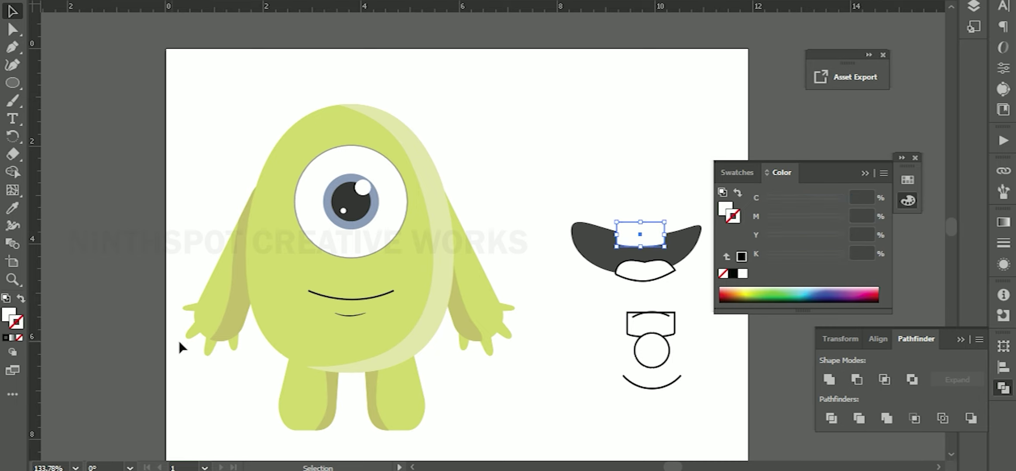
double_click(9, 314)
key(Return)
Fill the tongue with dark red and remove its outline
click(646, 279)
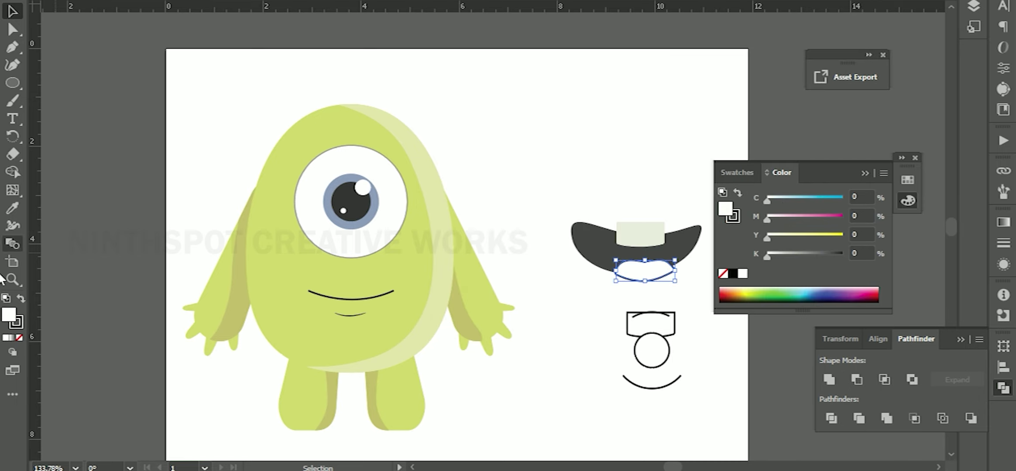
double_click(9, 314)
click(667, 89)
click(613, 100)
click(586, 151)
key(Return)
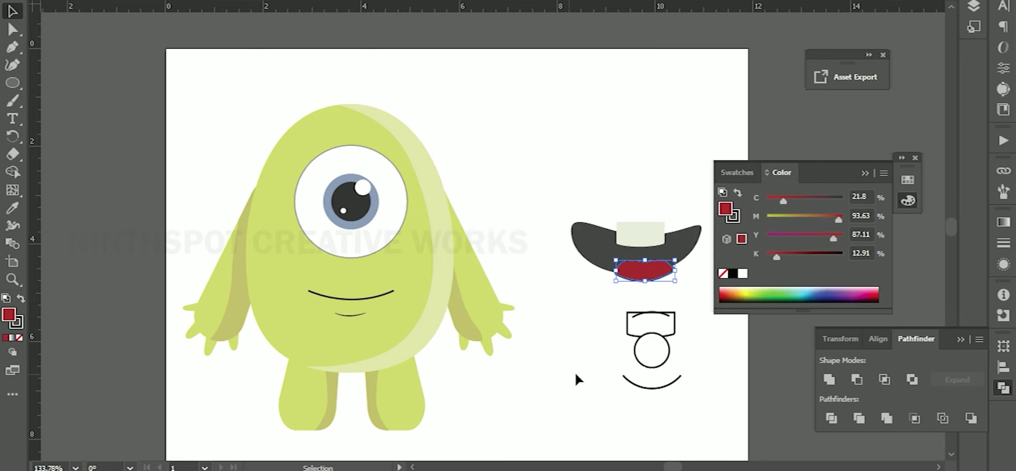
click(16, 330)
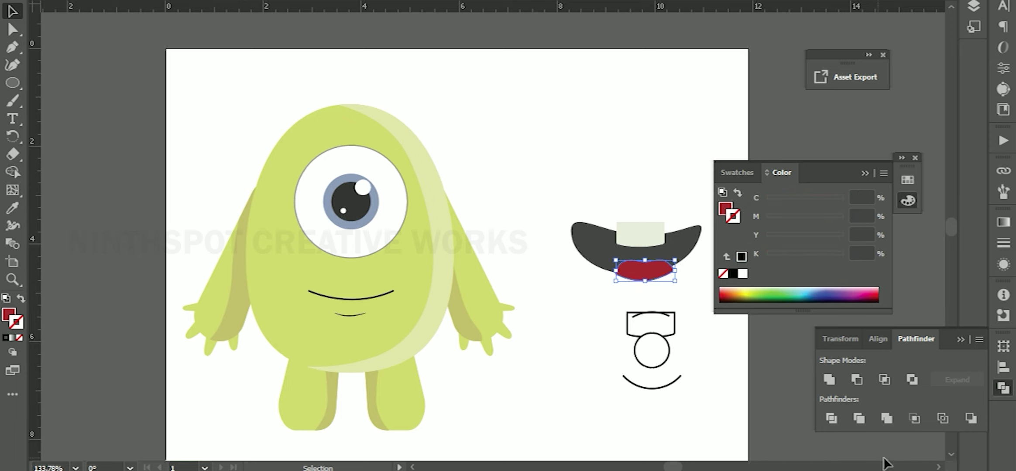
Select the mouth shape with its teeth and tongue and bring up the Make Clipping Mask menu
click(604, 263)
right_click(603, 263)
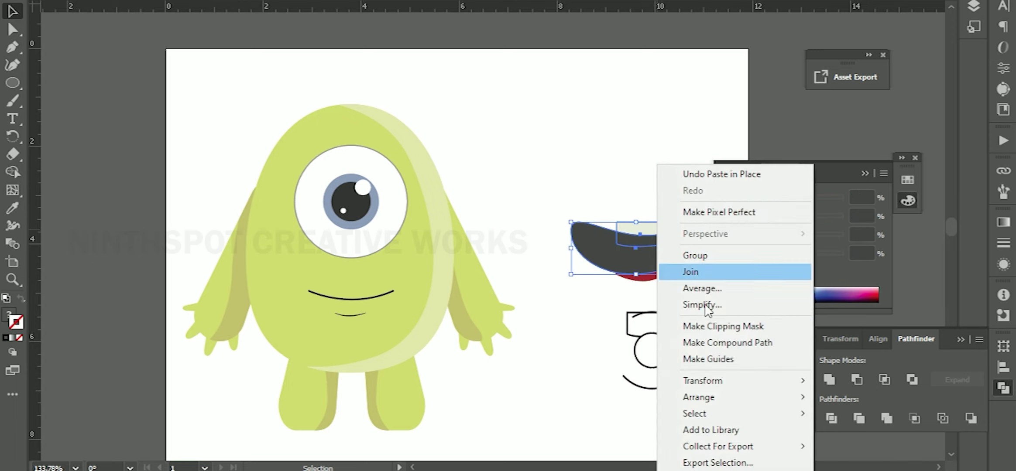
click(672, 271)
right_click(659, 280)
click(710, 270)
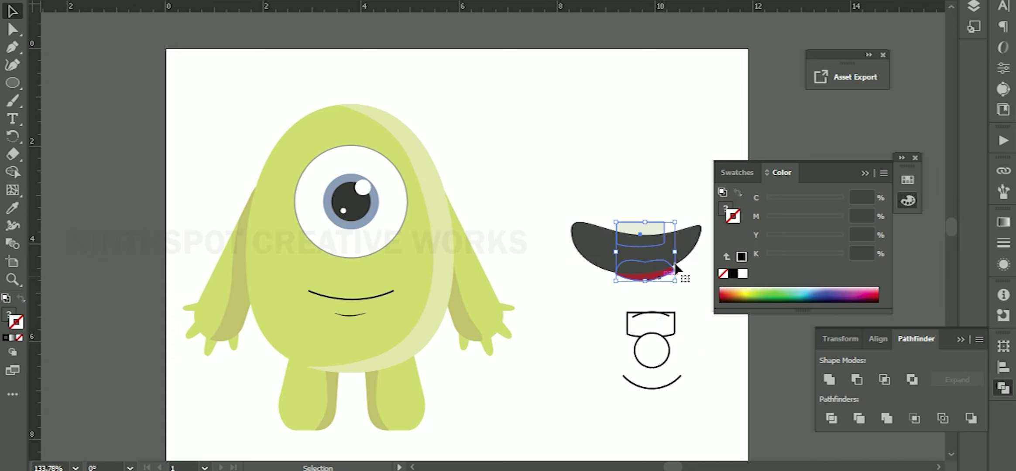
right_click(650, 284)
Clip the teeth and tongue into the open mouth and stack the smile curves above it
click(740, 158)
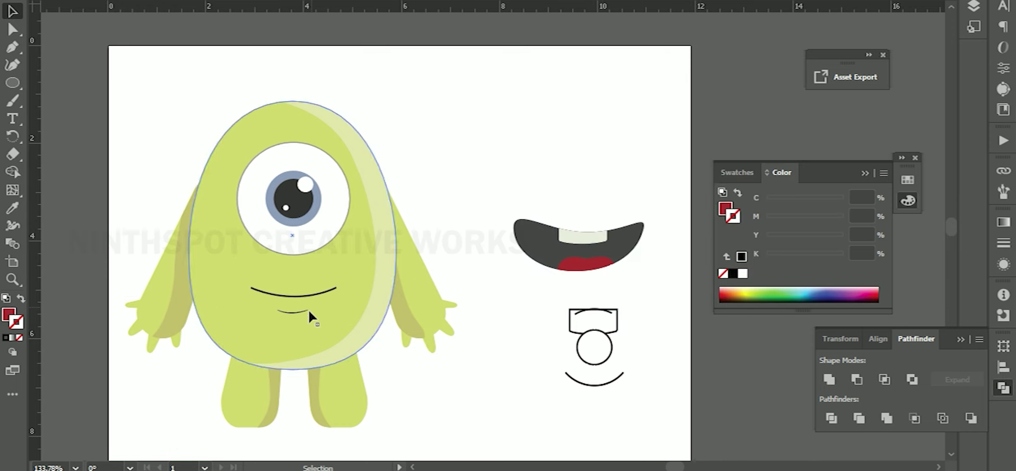
click(306, 297)
shift+click(302, 312)
drag(301, 312, 577, 171)
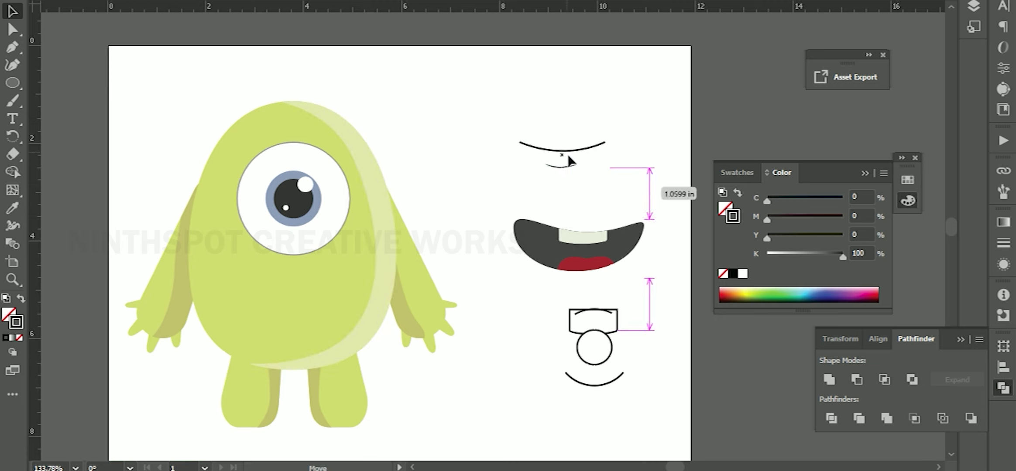
drag(593, 253, 255, 331)
key(ctrl+z)
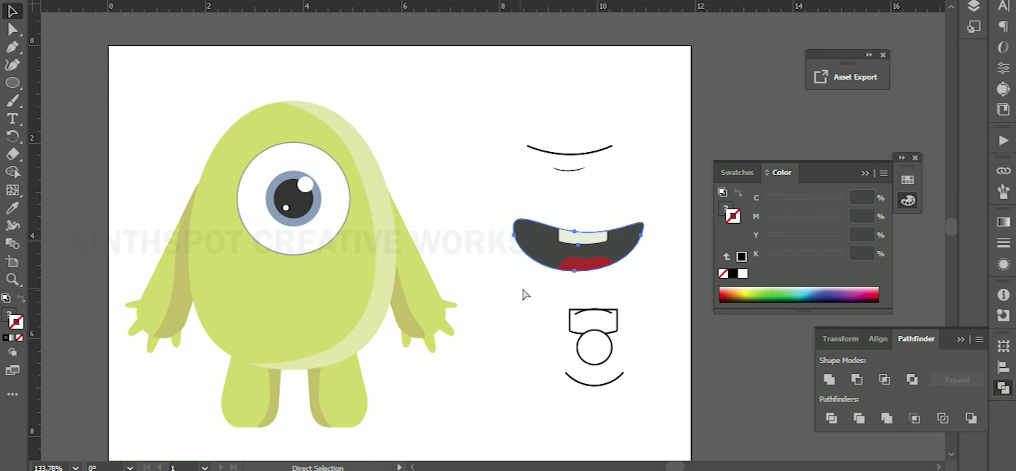
Fill the circle dark grey and the top rectangle cream, then clip the rectangle to the circle
click(617, 329)
click(550, 232)
key(v)
click(617, 311)
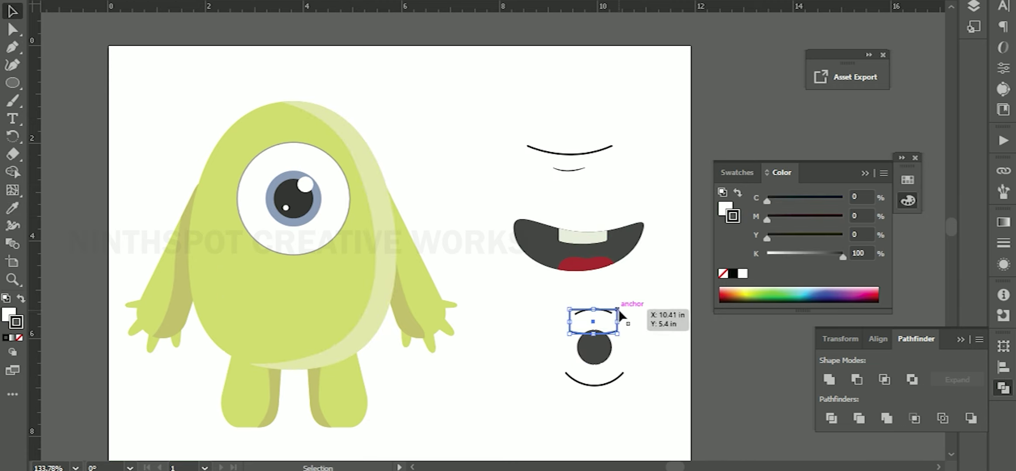
click(581, 229)
key(v)
right_click(607, 346)
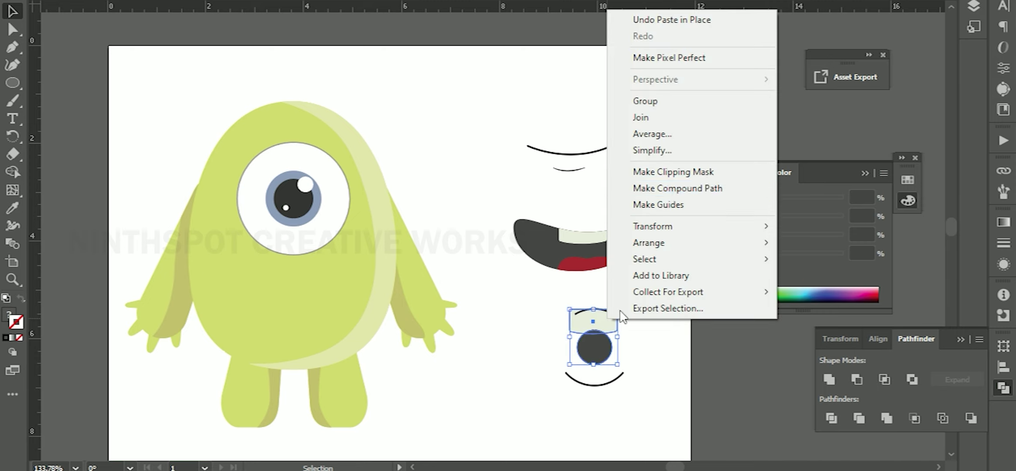
click(664, 170)
Place the round O mouth on the monster and reshape the bend of its top arc
click(612, 385)
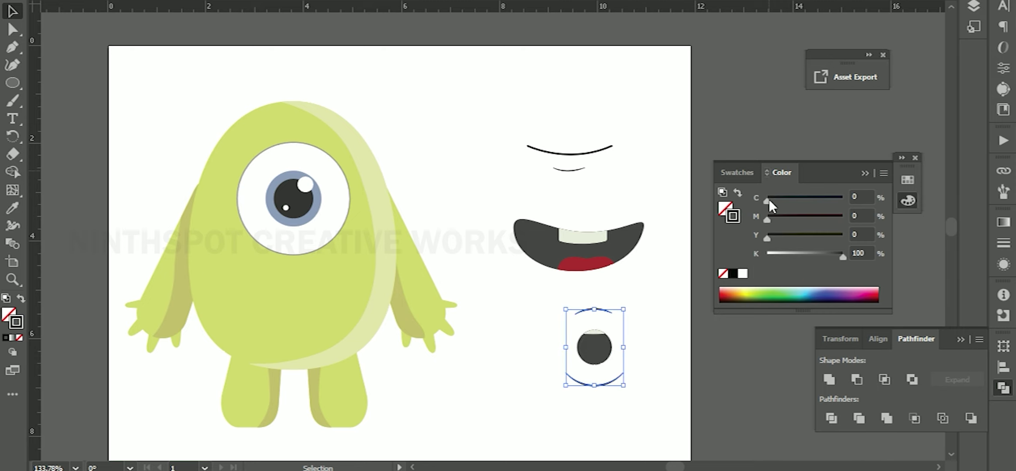
click(654, 339)
mouse_move(663, 307)
mouse_down()
mouse_move(568, 372)
mouse_move(265, 319)
mouse_up()
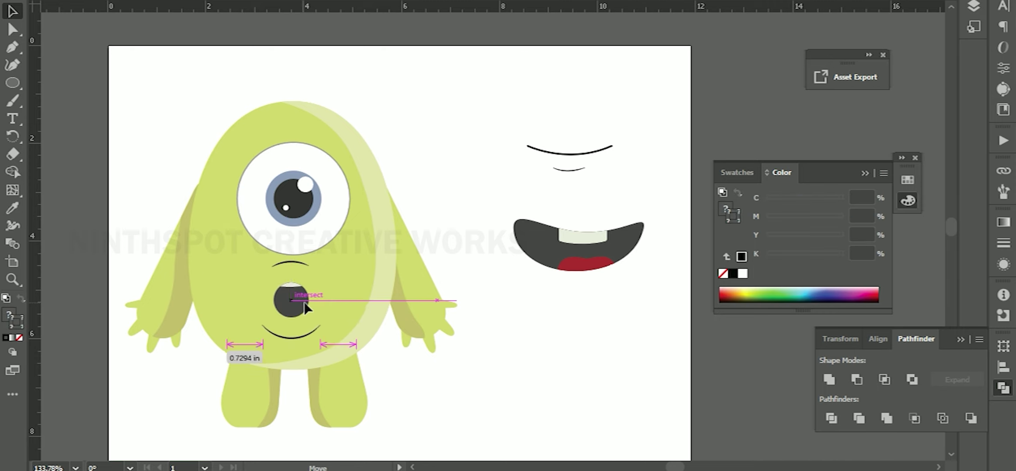
scroll(312, 328, up, 2)
click(283, 328)
scroll(297, 232, up, 4)
key(a)
click(339, 192)
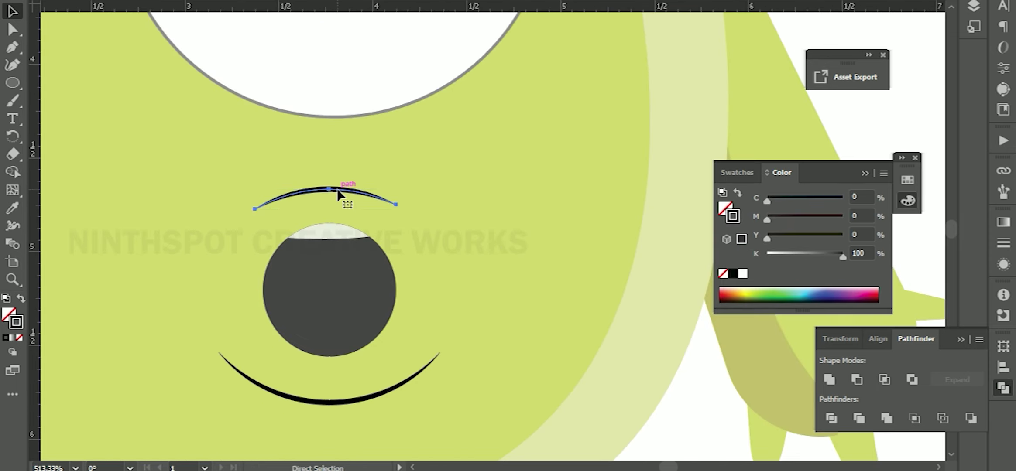
click(256, 209)
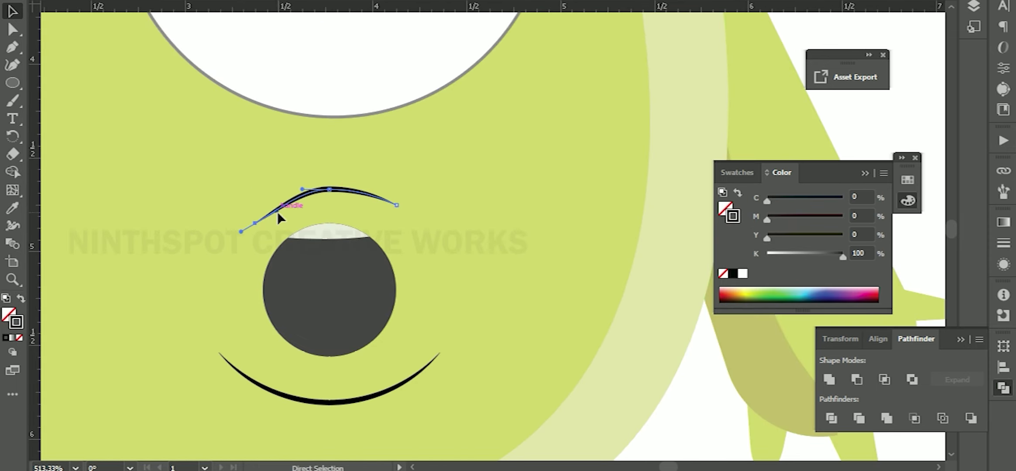
drag(381, 216, 386, 205)
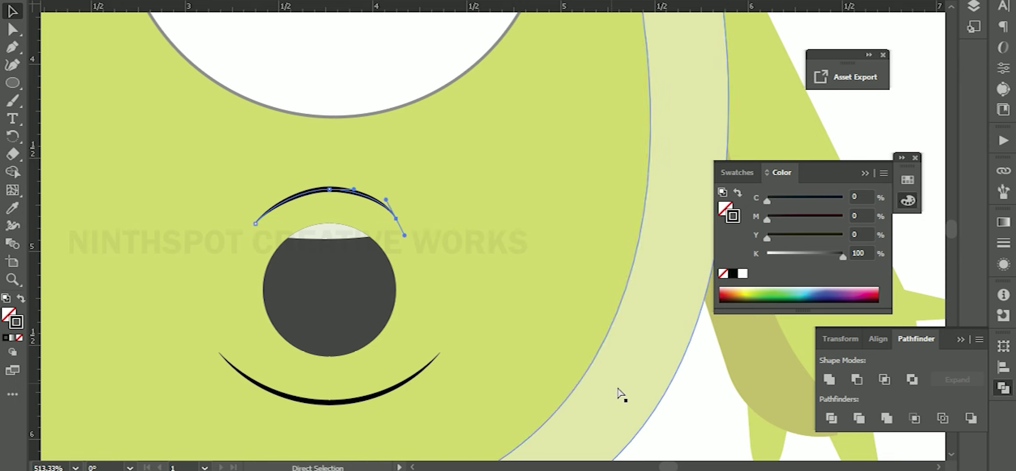
Move the round O mouth group off the monster to the right, beside the other variants
click(370, 396)
key(ctrl+0)
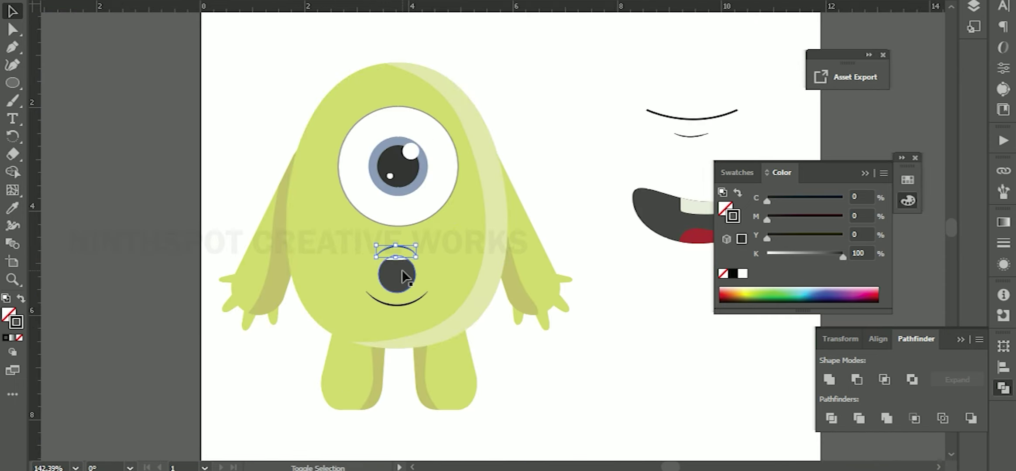
click(398, 275)
drag(403, 283, 660, 338)
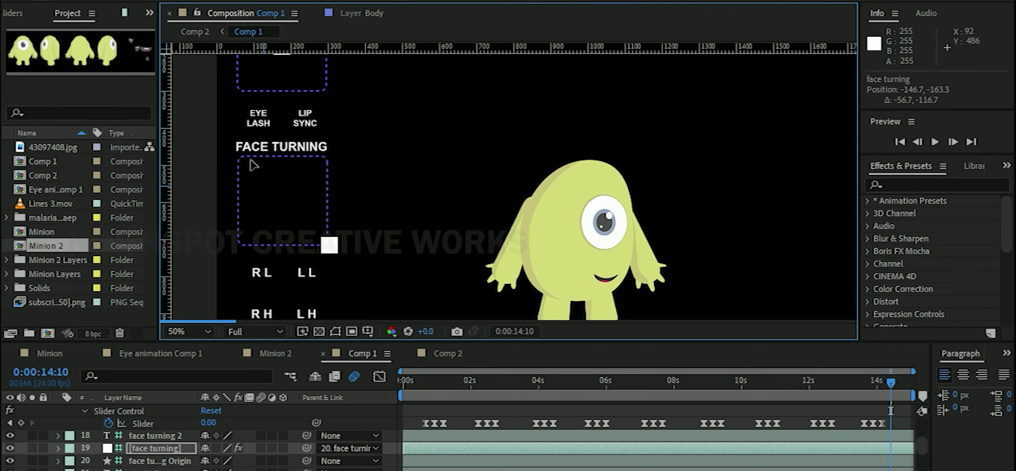
Turn the face with the Face Turning joystick and set preview resolution to Third
mouse_move(330, 245)
mouse_down()
mouse_move(262, 190)
mouse_move(301, 216)
mouse_up()
click(254, 332)
click(249, 400)
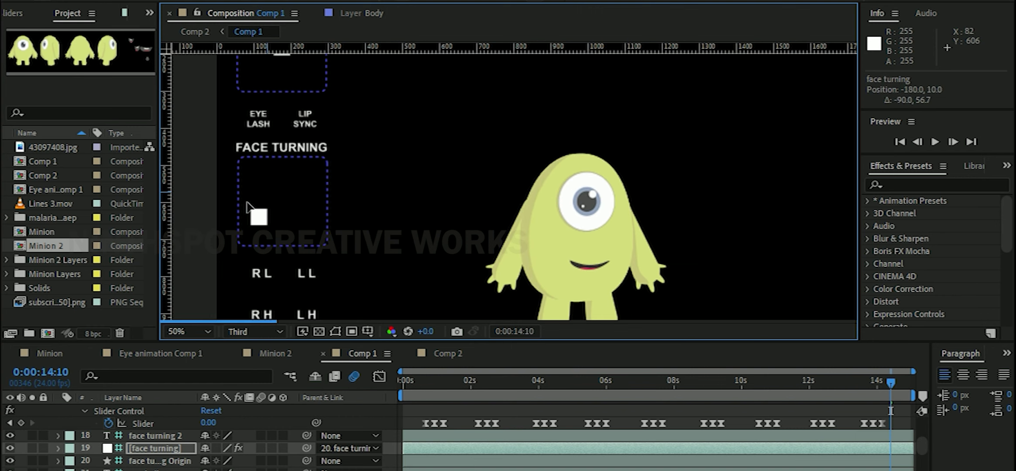
key(comma)
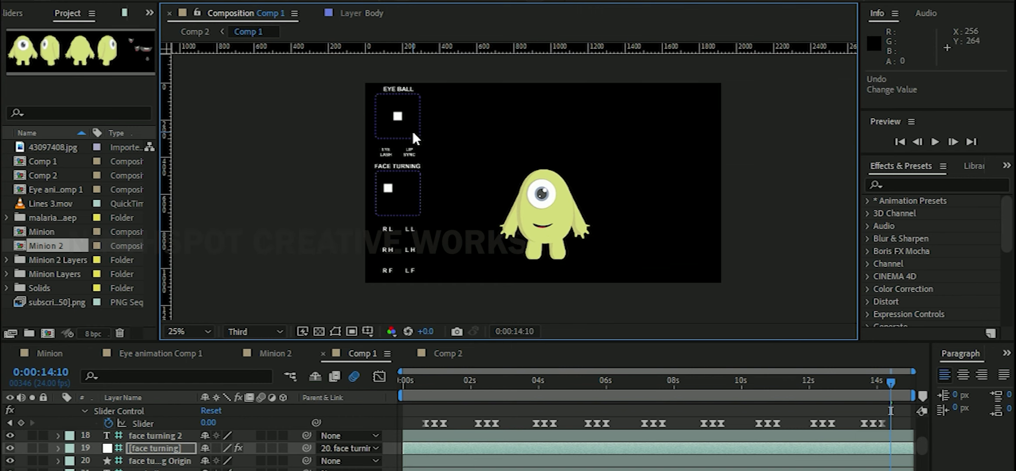
drag(397, 117, 431, 129)
key(ctrl+z)
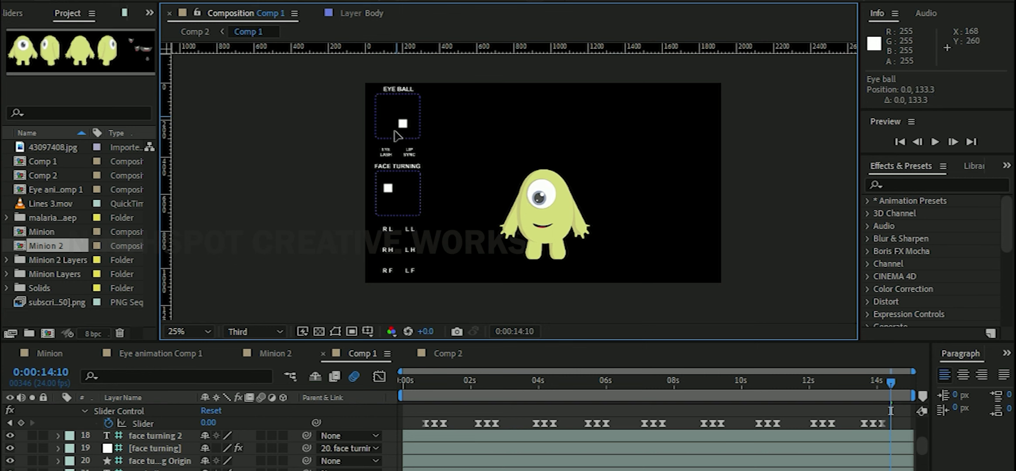
key(period)
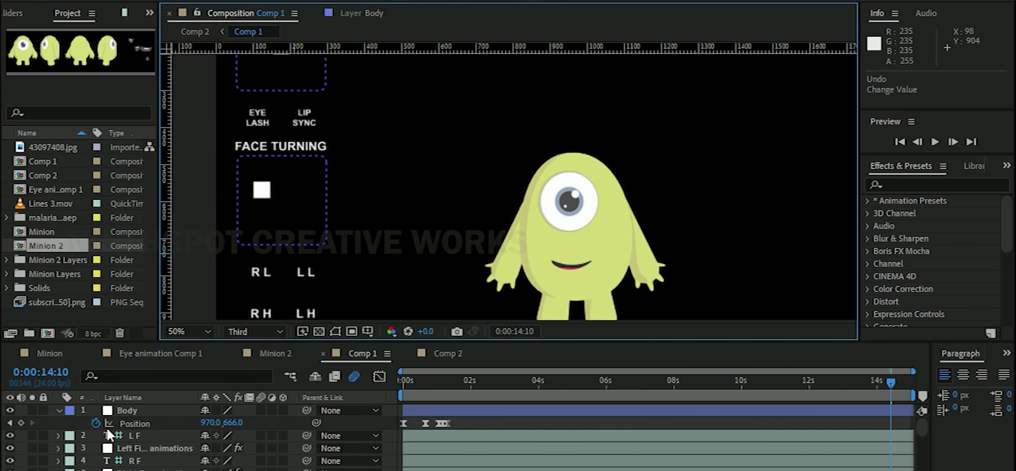
Select the Lip sync layer to show its mouth sliders in Effect Controls
scroll(161, 434, up, 3)
click(162, 435)
click(144, 448)
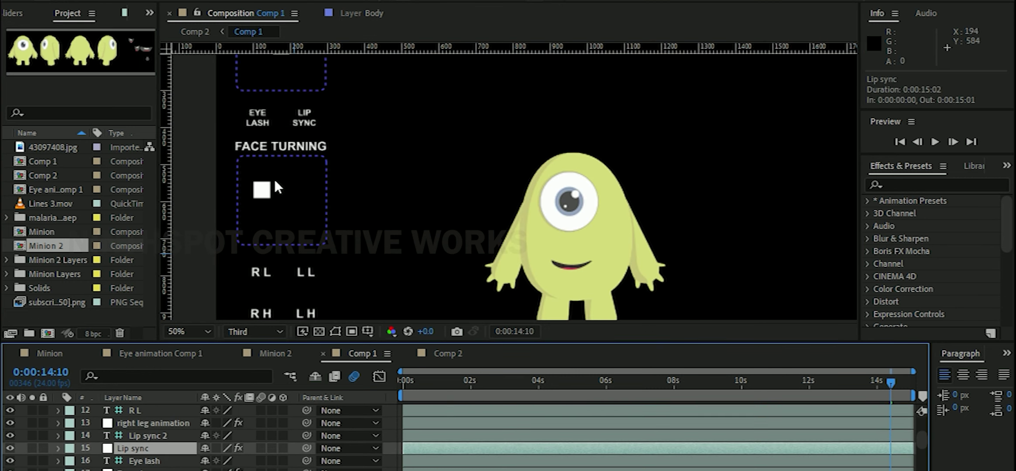
click(149, 12)
click(176, 64)
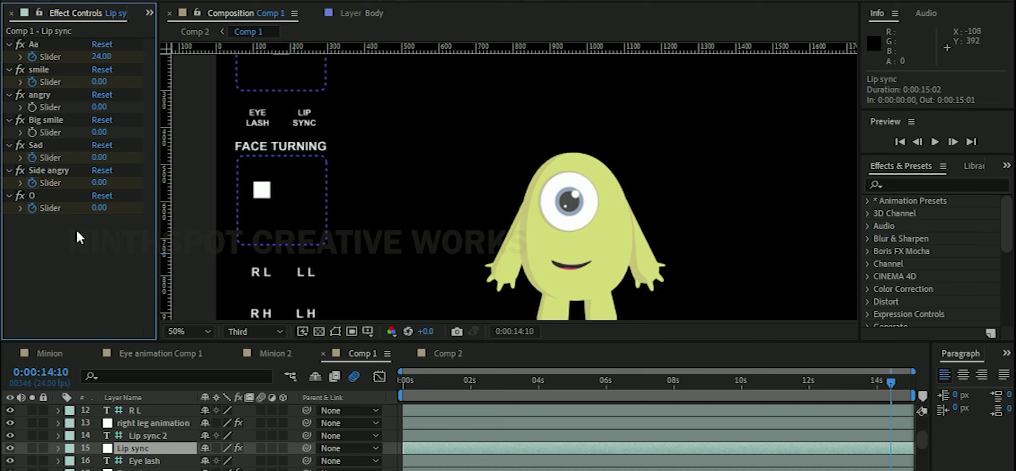
Preview the O, Side angry, Sad and Big smile mouth shapes via their sliders
drag(99, 208, 161, 207)
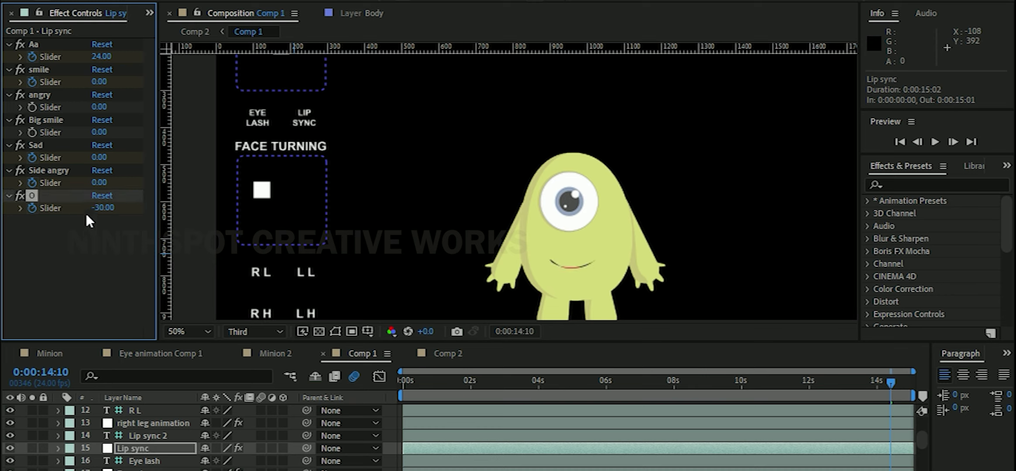
mouse_move(102, 182)
mouse_down()
mouse_move(125, 200)
mouse_move(96, 162)
mouse_up()
text(0)
key(Return)
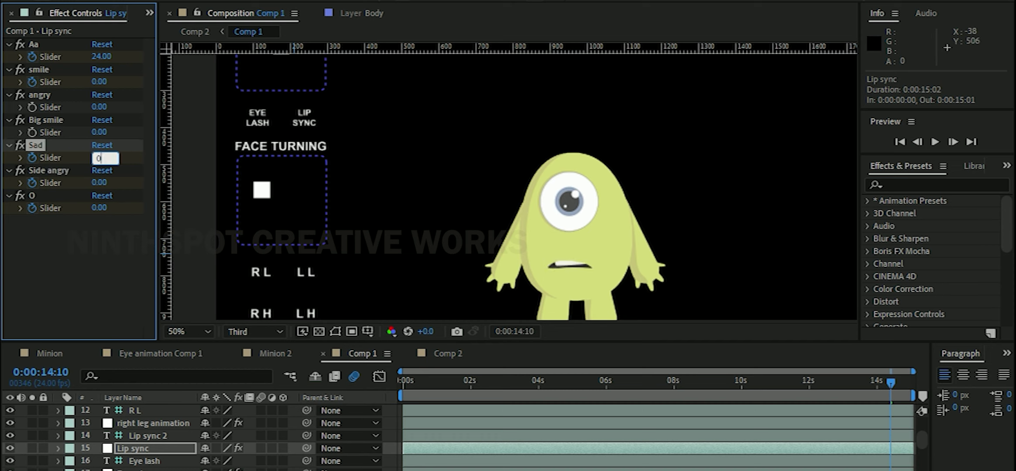
key(Return)
text(0)
key(Return)
Reset Big smile and angry to 0 after previewing the angry mouth
click(107, 133)
text(0)
key(Return)
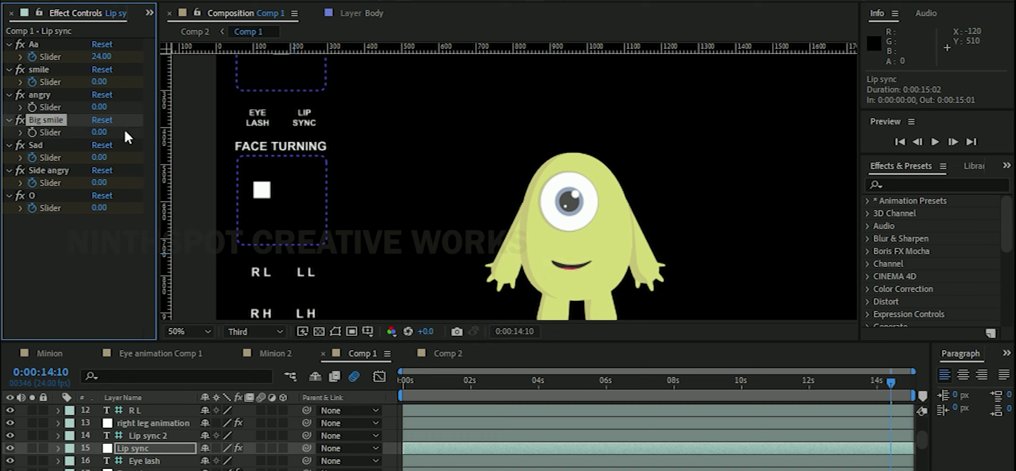
text(10)
key(Return)
click(100, 107)
text(0)
key(Return)
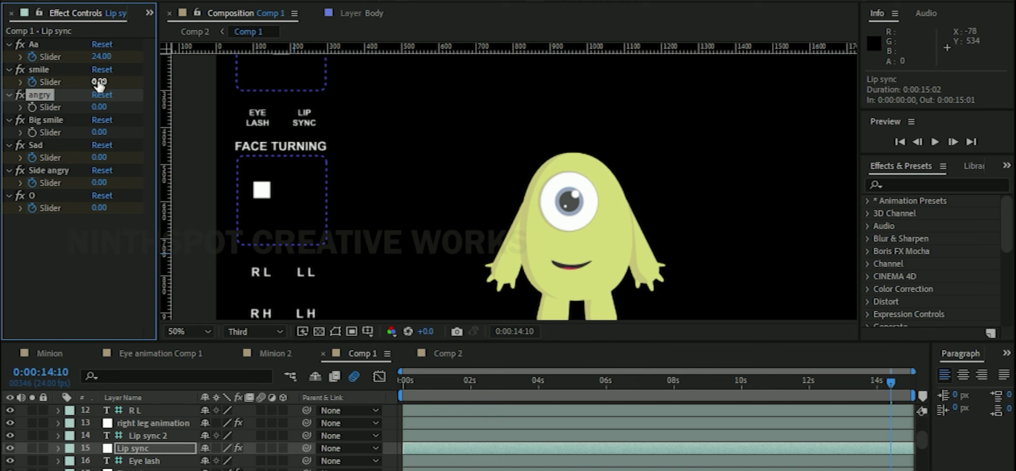
Undo the smile slider changes and scrub the playhead back to check the face turn
drag(100, 82, 286, 78)
key(ctrl+z)
key(ctrl+z)
scroll(765, 232, down, 1)
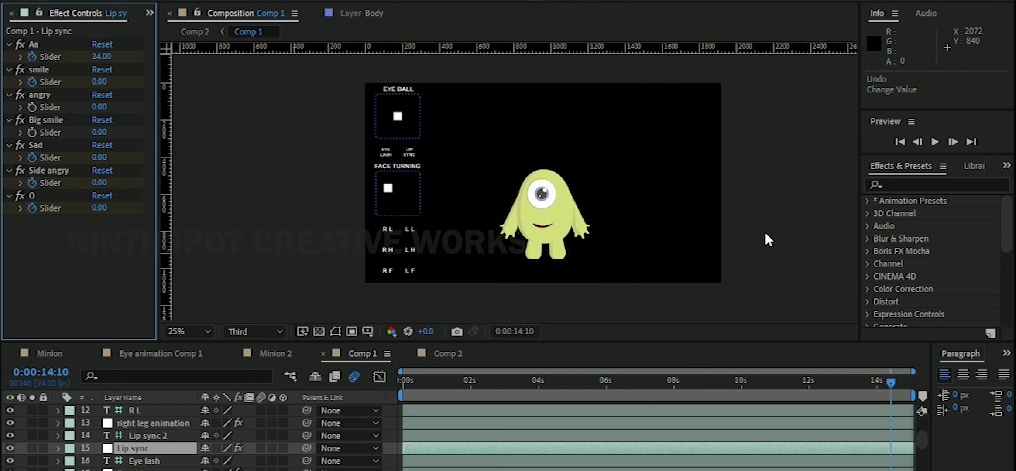
key(ctrl+z)
key(ctrl+z)
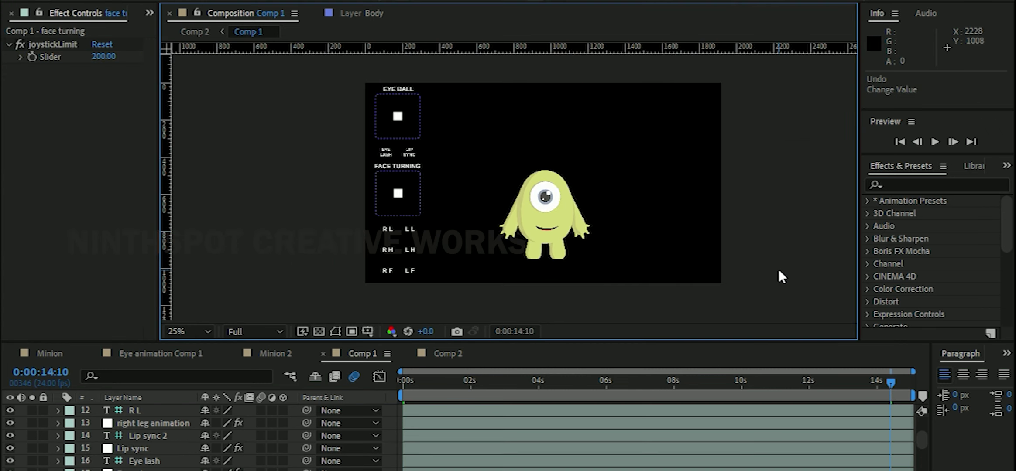
drag(617, 383, 869, 382)
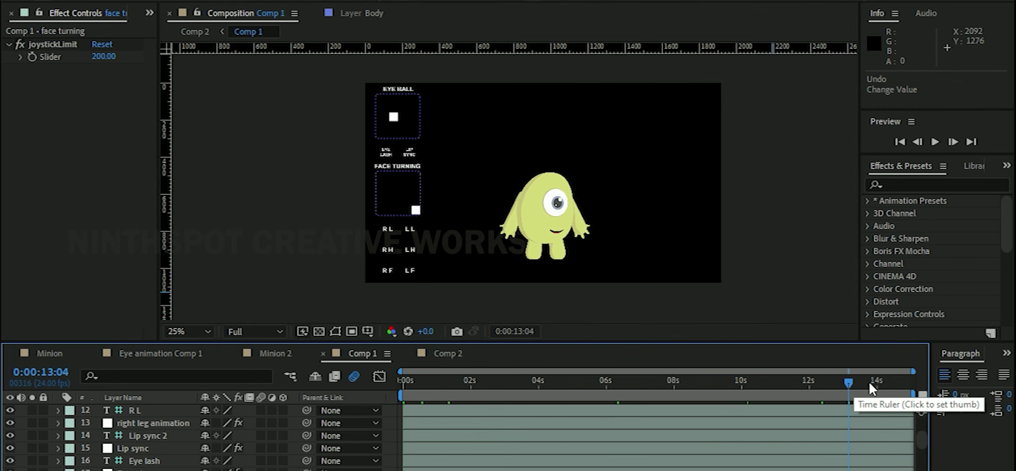
Switch to Comp 2 and play the monster and mosquito animation
click(457, 353)
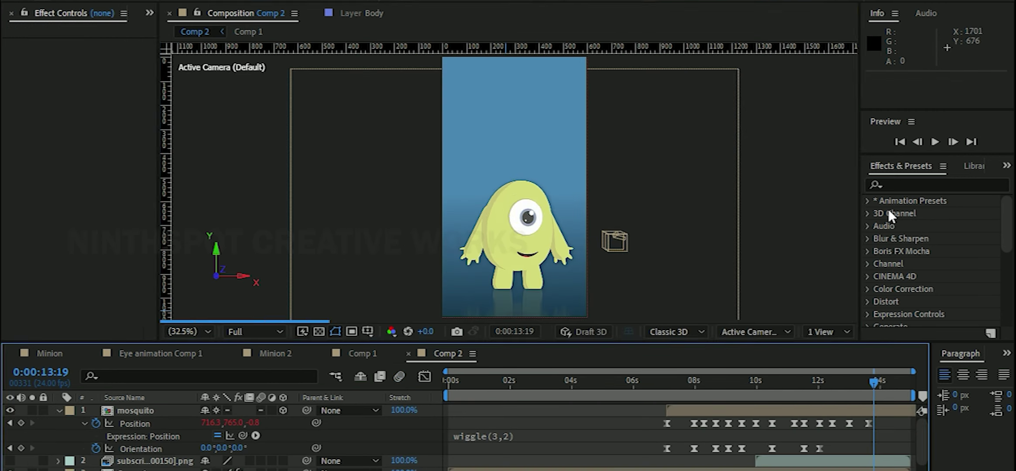
key(space)
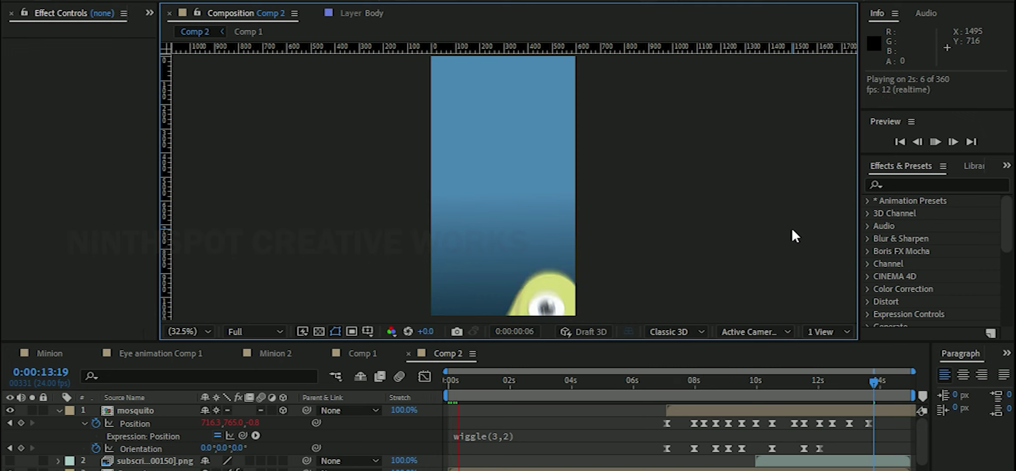